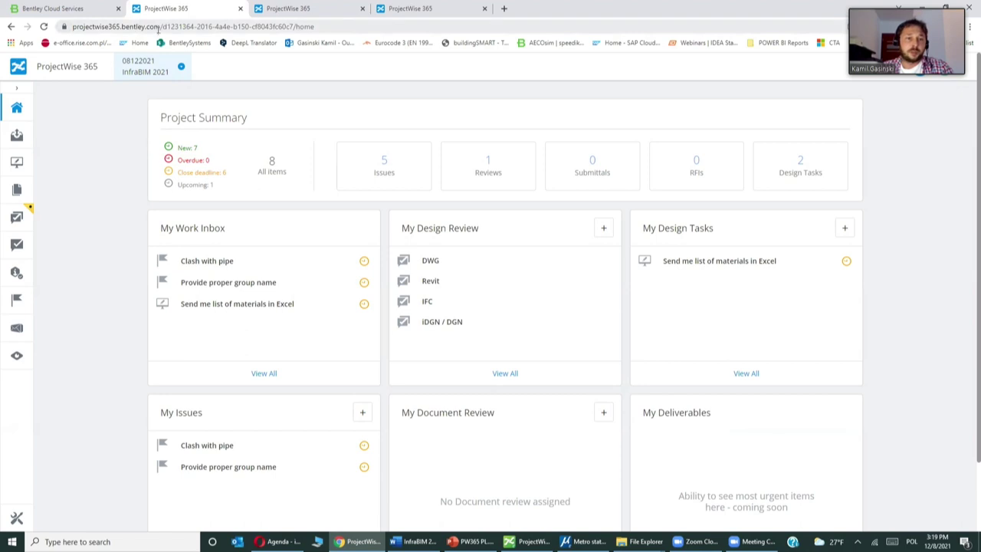
Show the favorite projects in the All Projects list and open the InfraBIM 2021 project's home page.
click(77, 69)
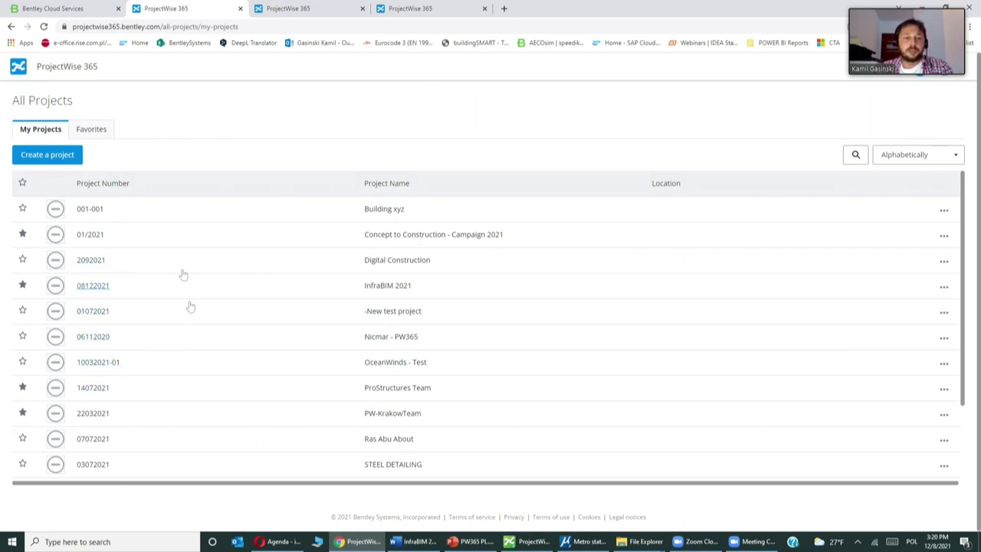
click(97, 134)
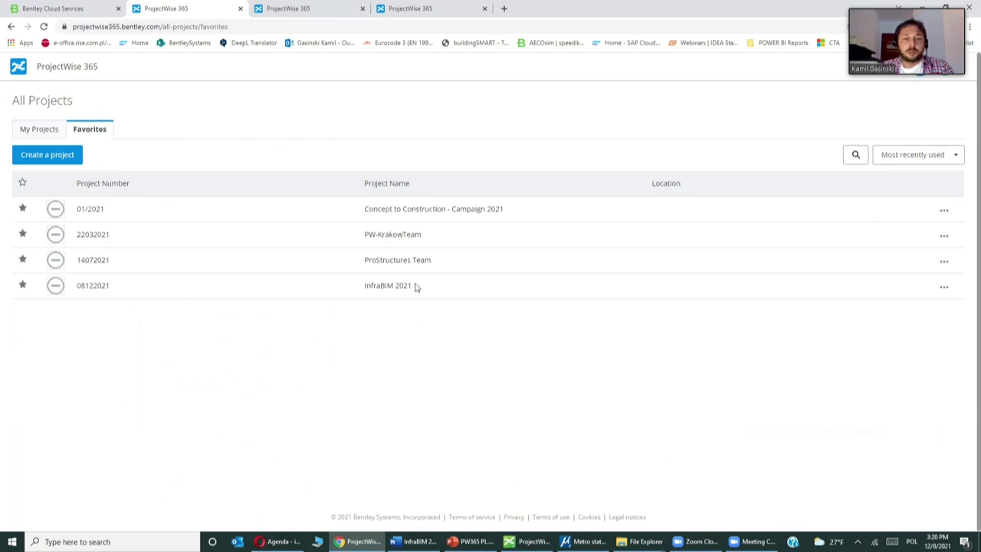
drag(416, 286, 364, 288)
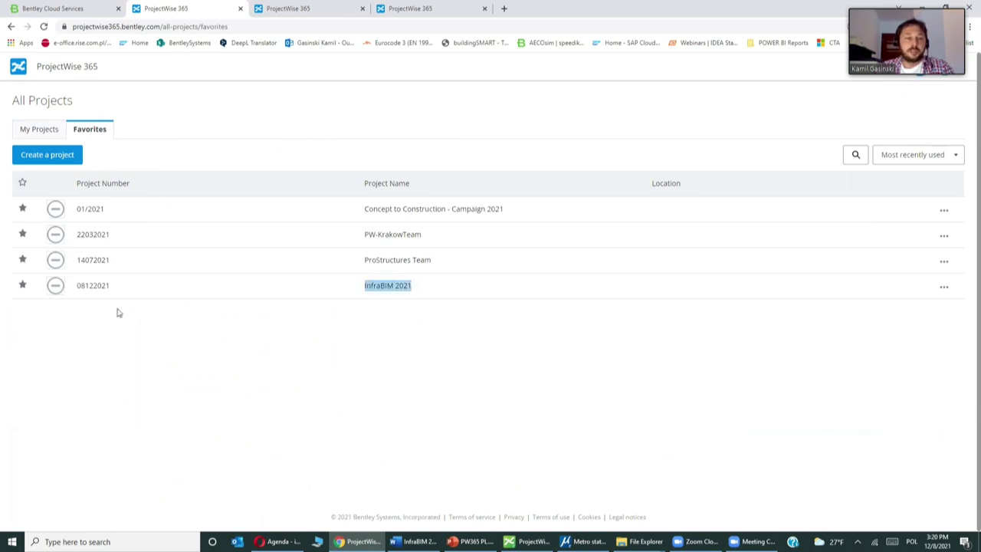
click(99, 288)
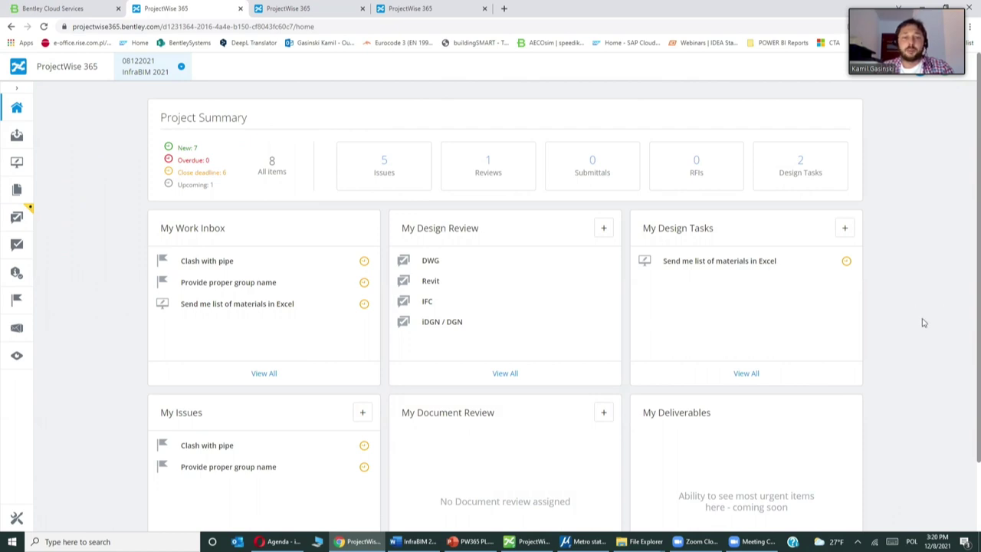
scroll(926, 330, down, 1)
scroll(923, 326, up, 1)
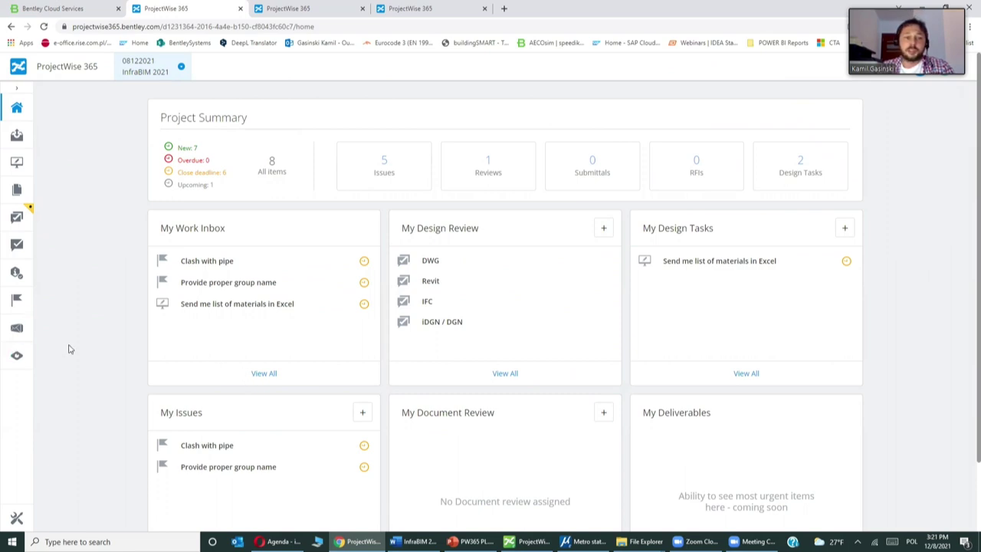
Open the project's team management from its administration settings and select the first listed team member.
click(16, 518)
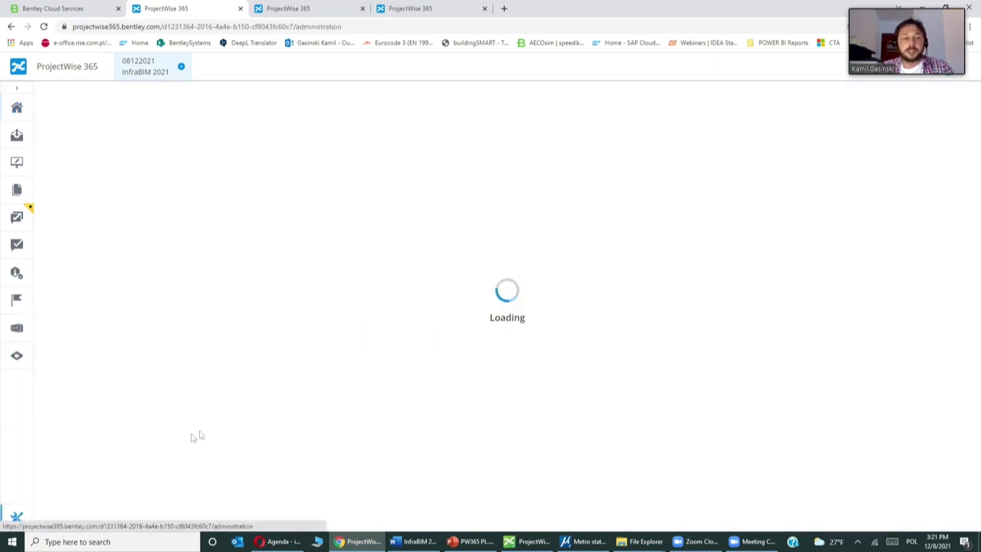
click(107, 163)
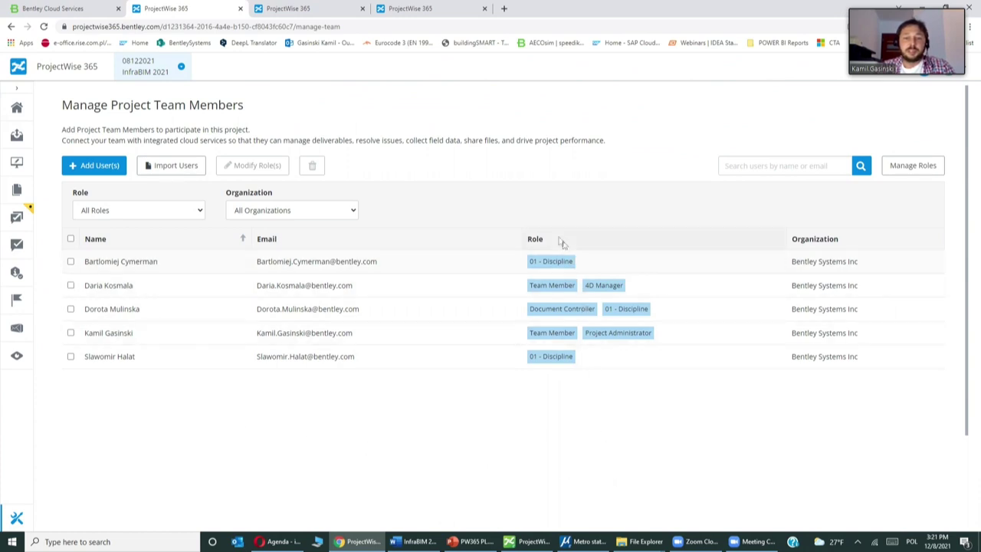
click(71, 262)
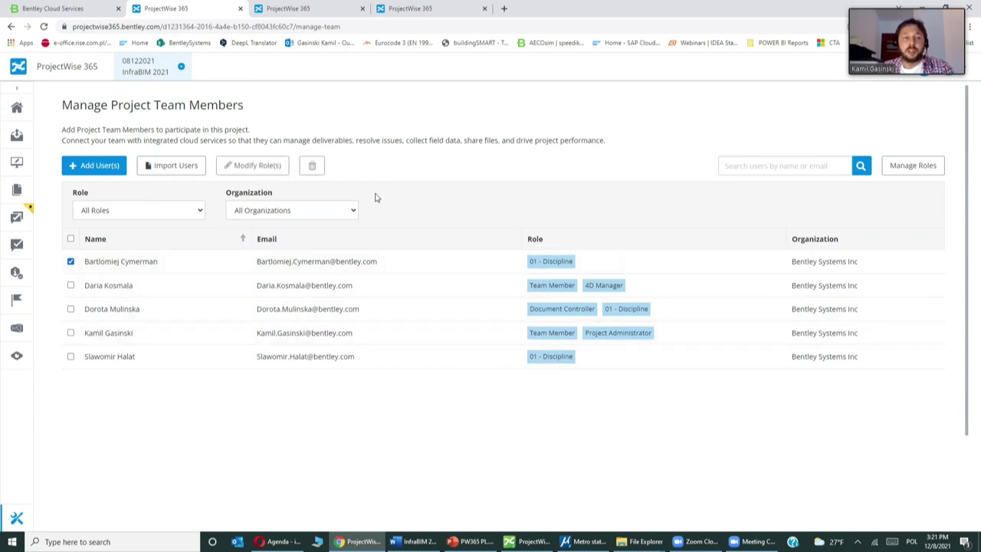
In role management, revoke the Document Controller role's Create / Modify Team Roles & Permissions right and save the role.
click(912, 165)
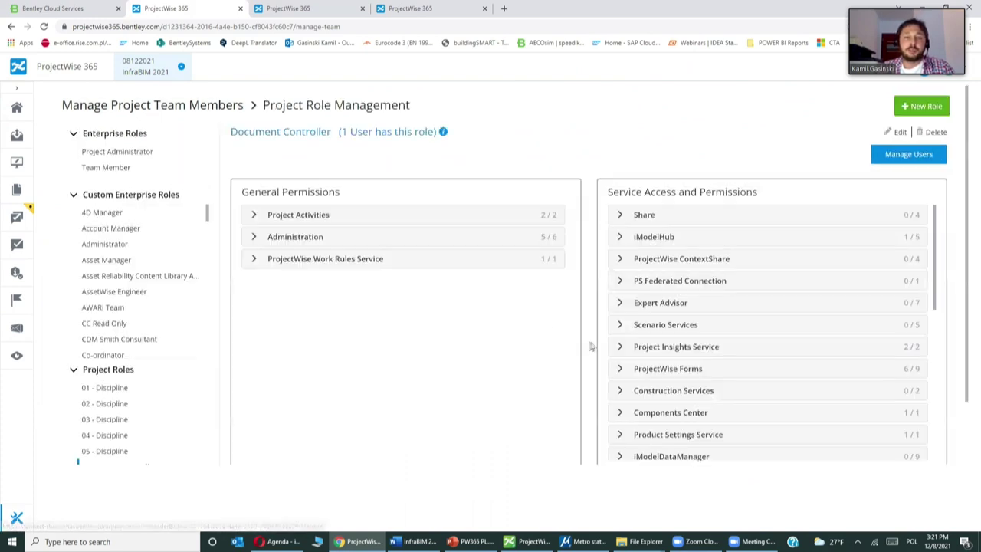
click(254, 215)
click(257, 304)
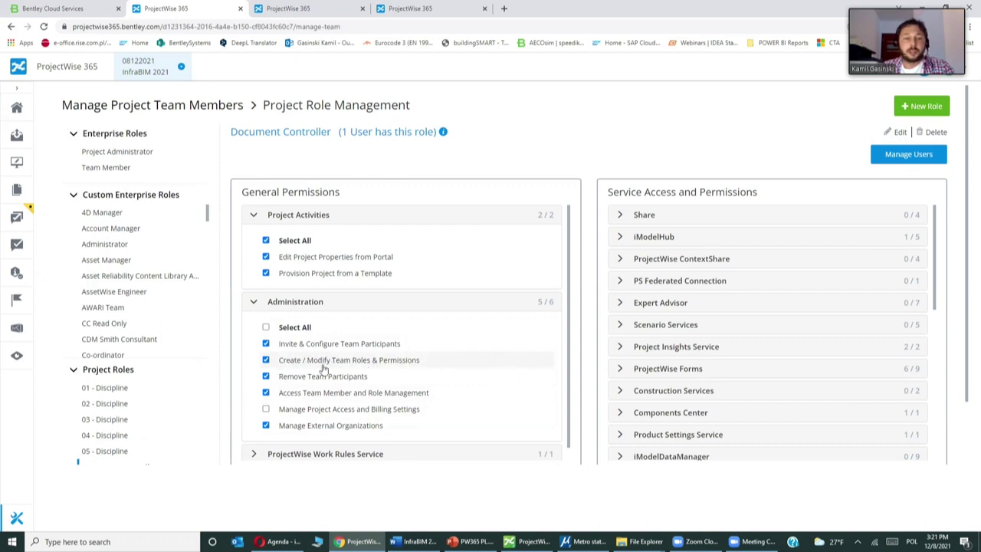
click(266, 360)
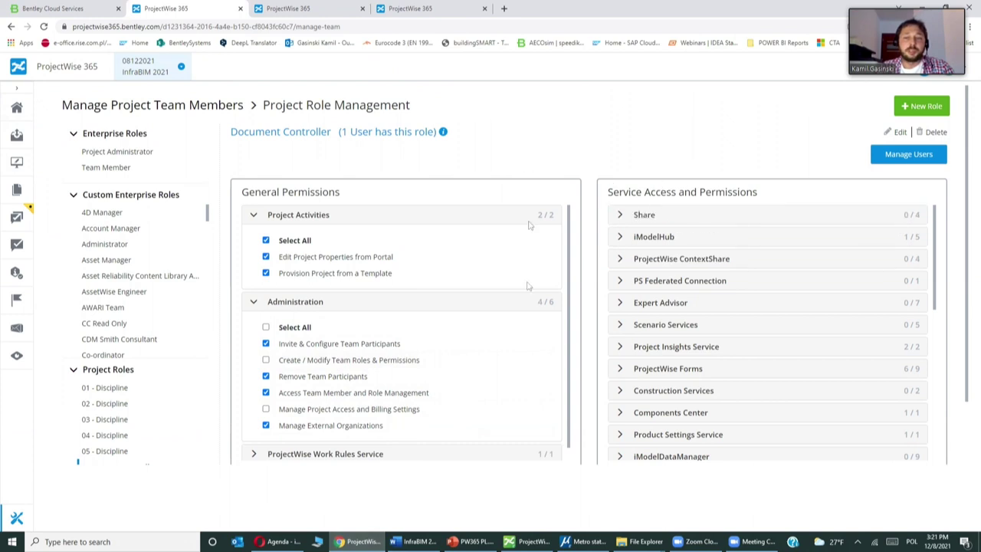
scroll(540, 368, down, 3)
click(822, 424)
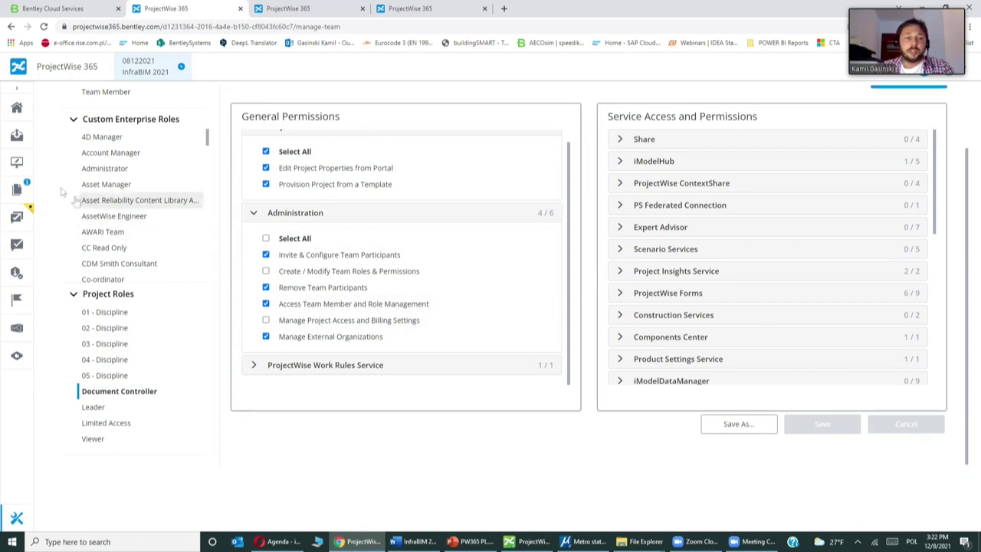
Review the folder access settings of the 00 - Administration documents folder with all roles shown, and close them without saving.
click(23, 191)
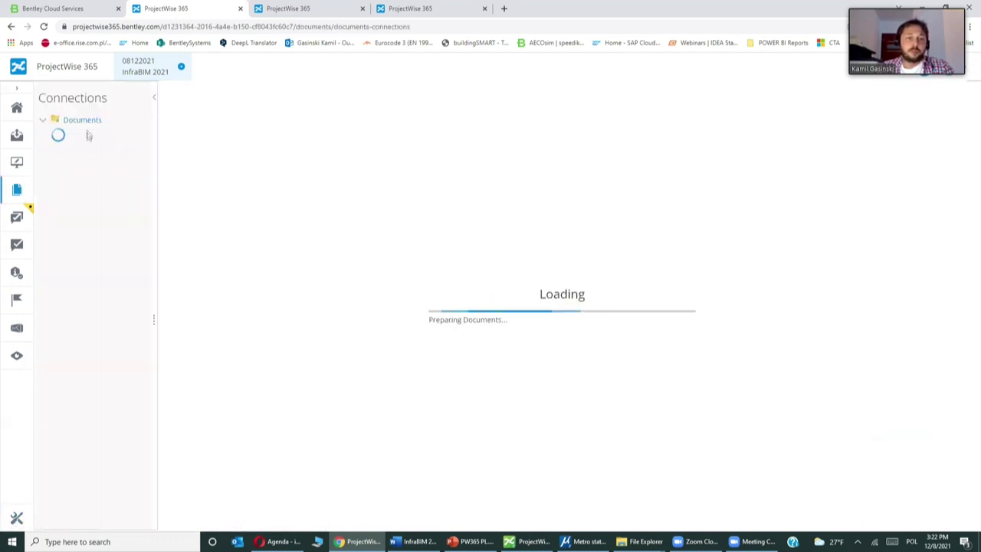
click(172, 98)
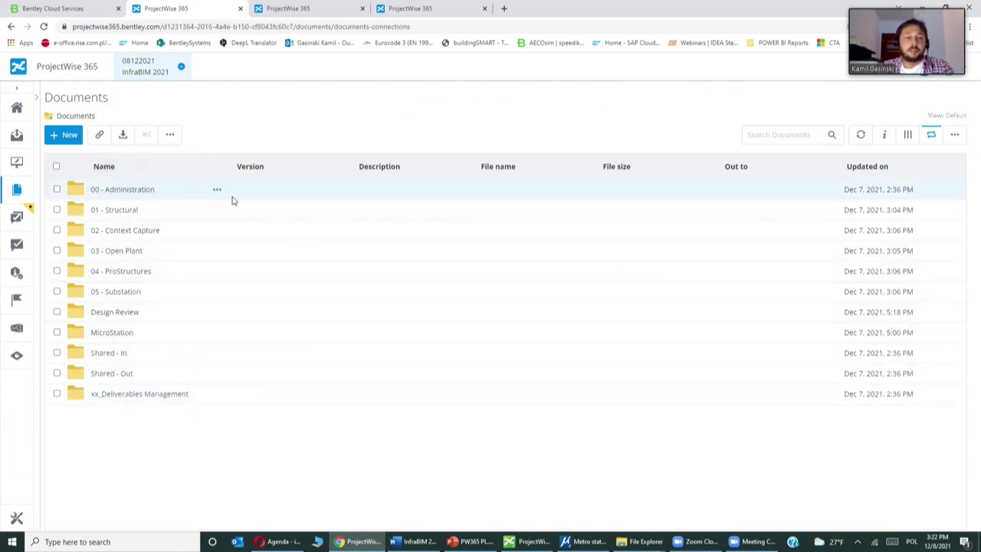
click(218, 191)
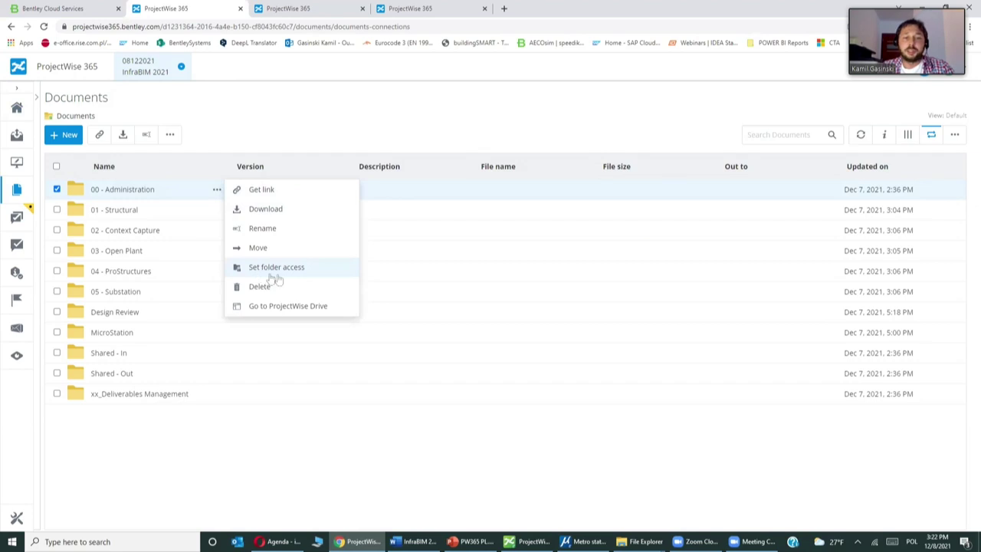
click(281, 272)
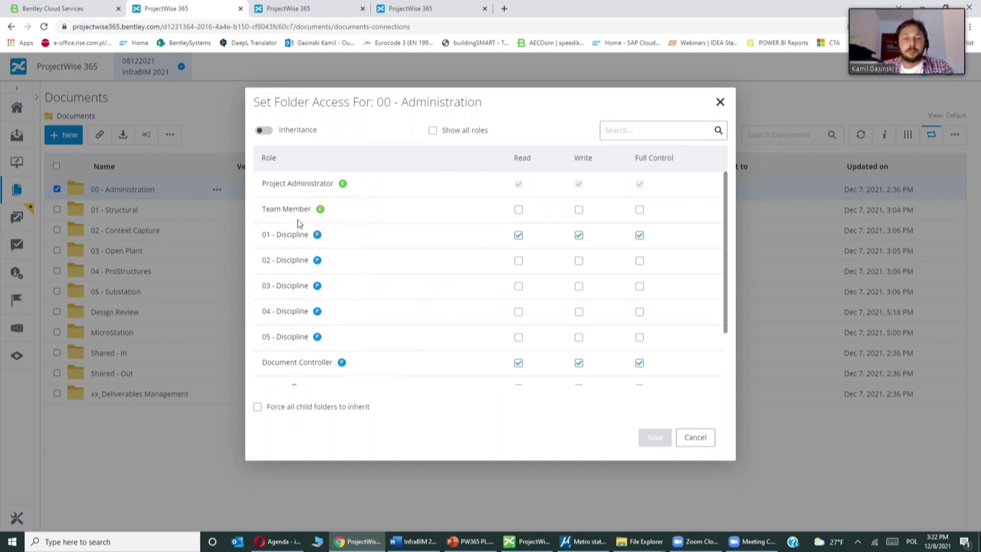
scroll(307, 289, down, 1)
scroll(304, 317, up, 2)
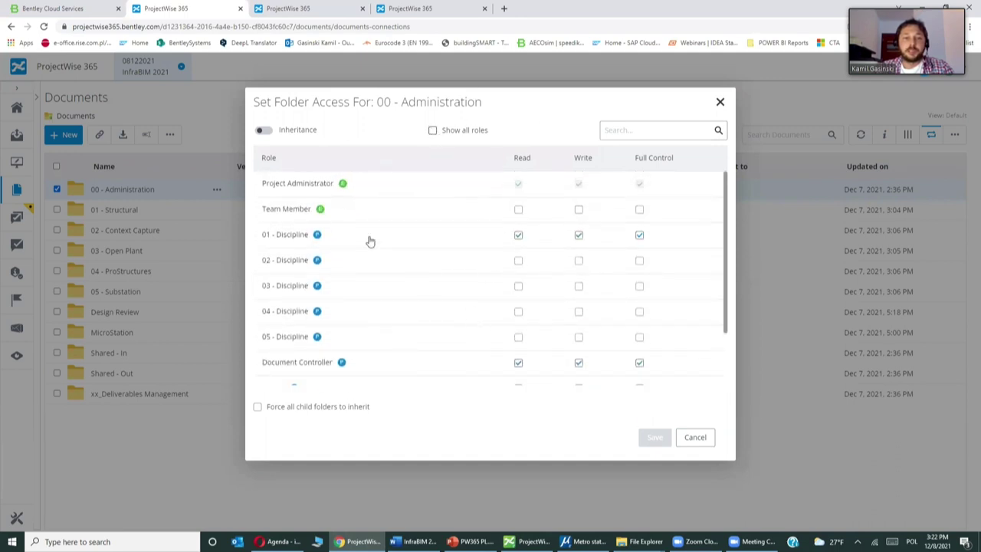
click(432, 130)
scroll(366, 274, down, 4)
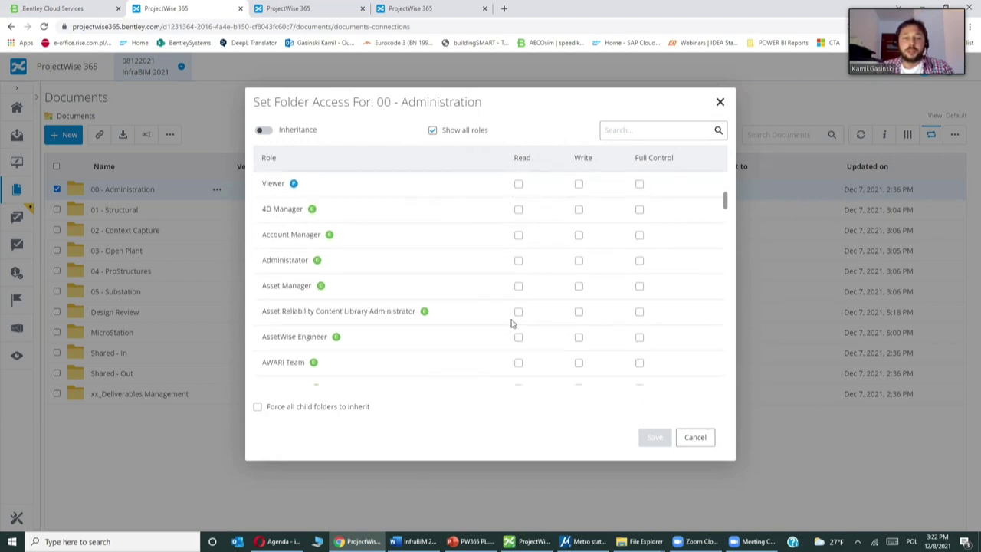
click(695, 440)
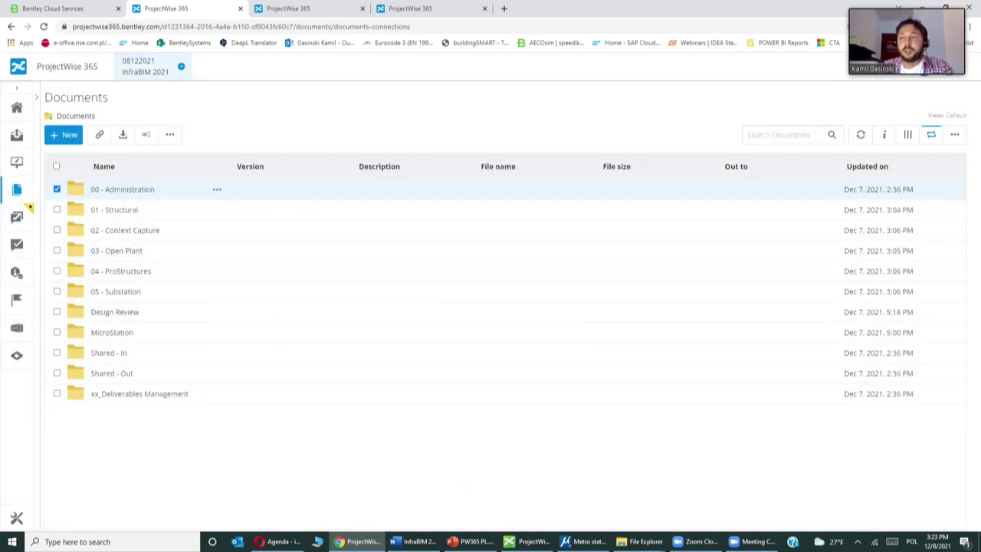
Open the project's administration page and briefly switch to ProjectWise Explorer to view its login dialog.
click(16, 519)
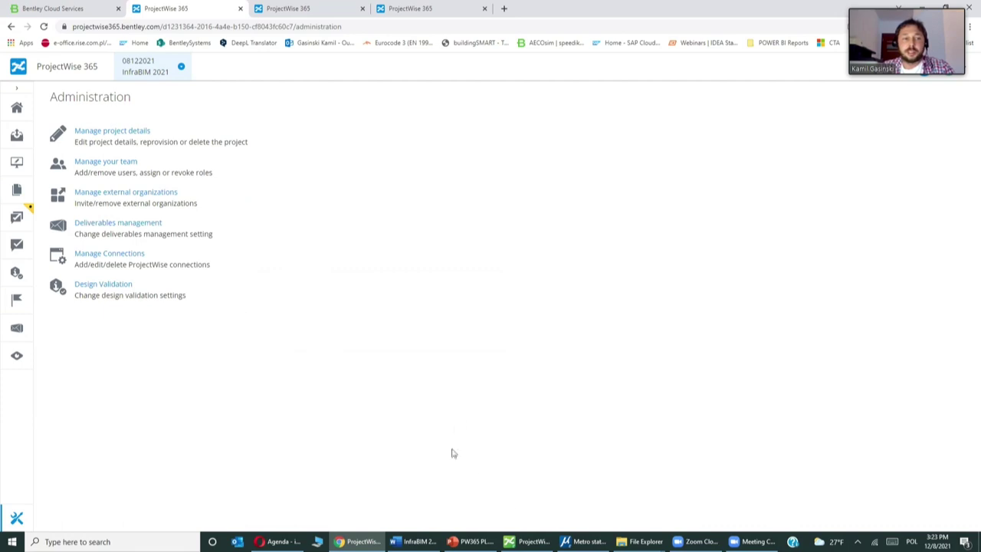
click(521, 541)
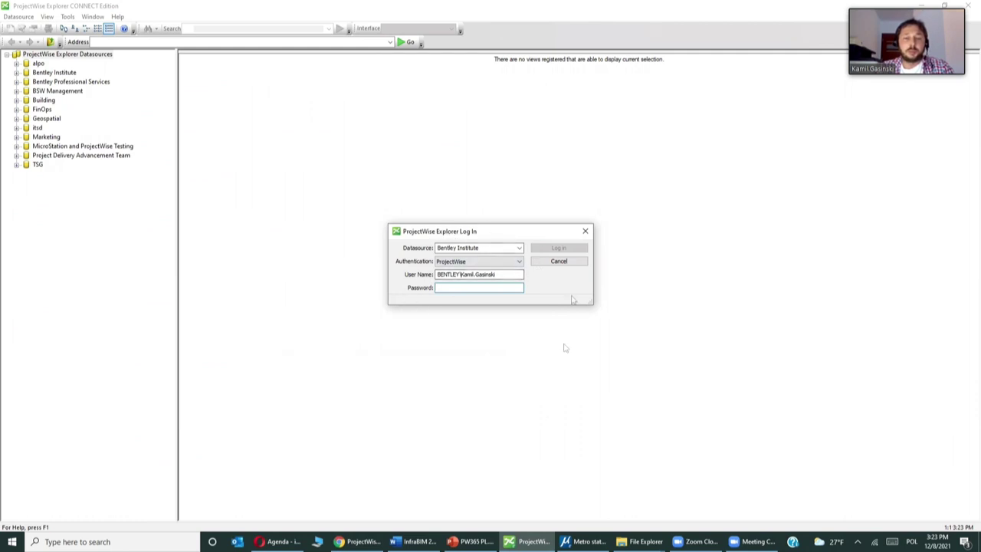
click(359, 541)
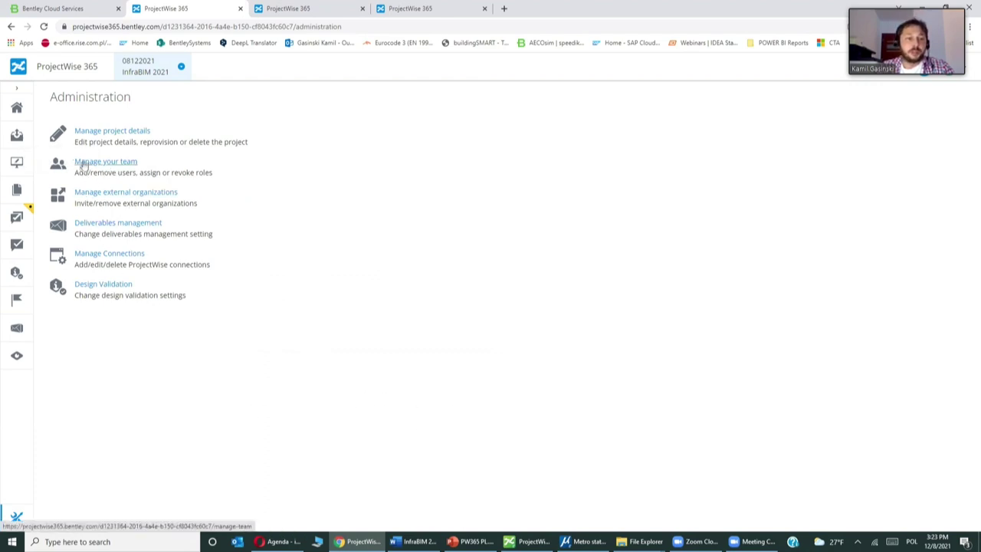
View the project's Work Area Connections and the form for creating a new connection, cancelling it without saving.
click(86, 254)
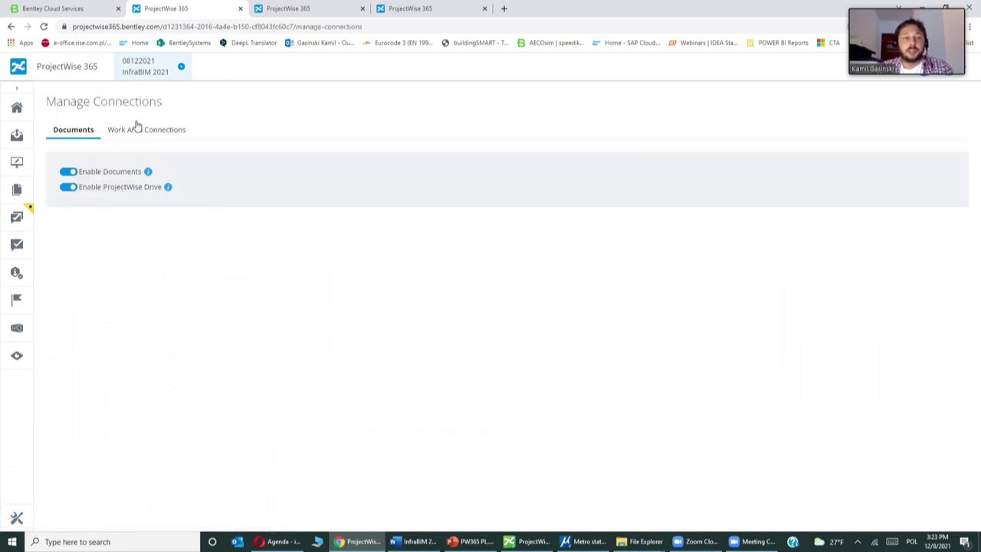
click(137, 127)
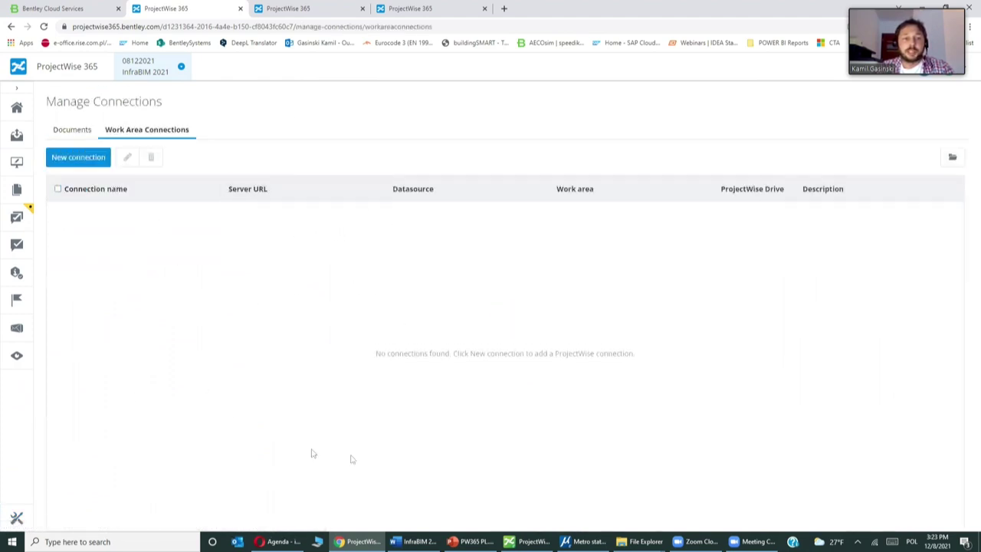
click(73, 158)
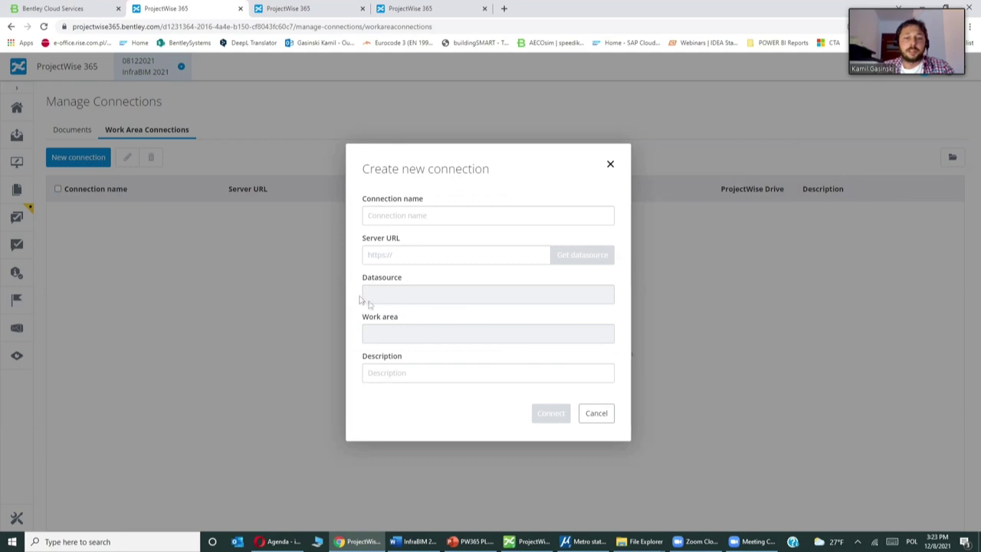
click(597, 417)
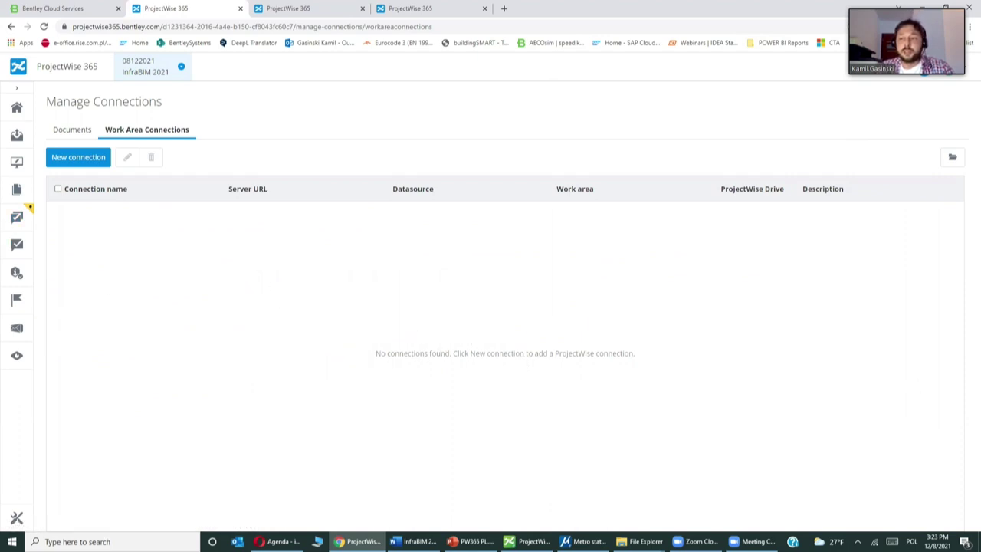
Open the 00 - Administration folder in the project documents and upload export-el.xlsx from File Explorer into it.
click(17, 189)
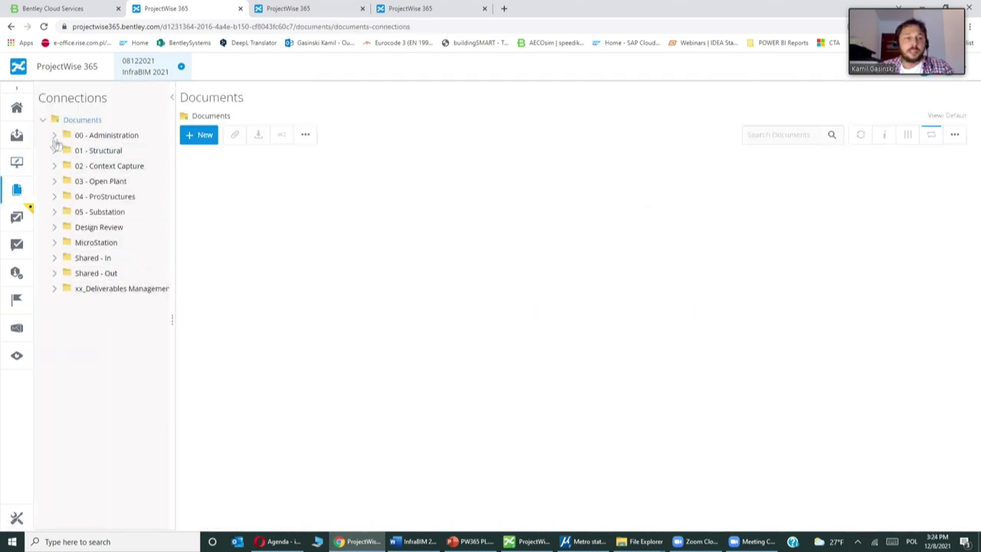
click(171, 97)
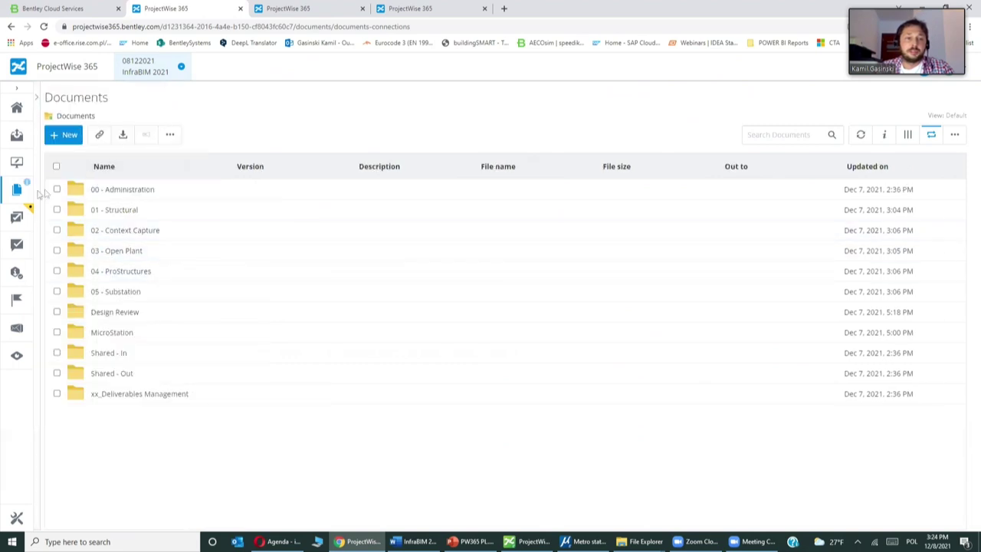
click(125, 191)
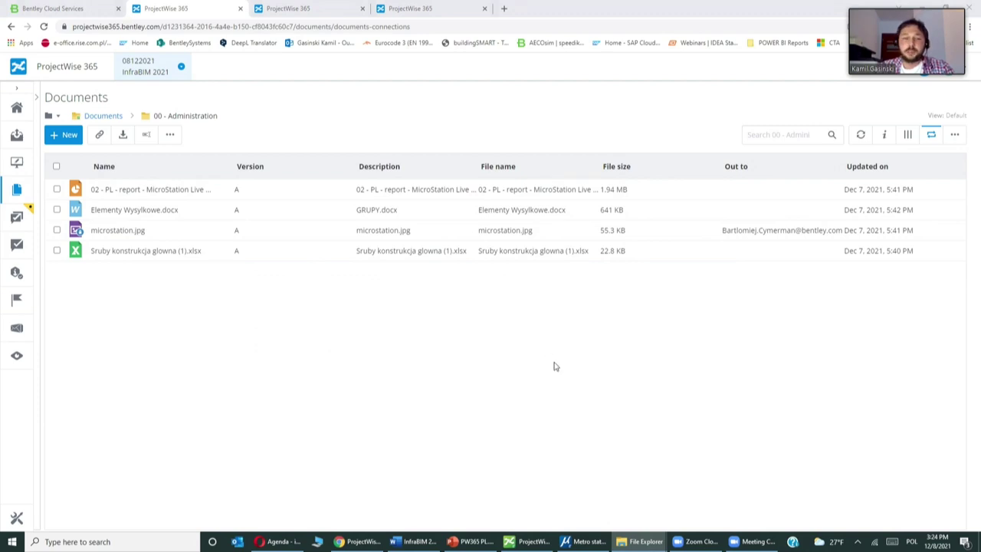
key(alt+Tab)
drag(517, 396, 186, 358)
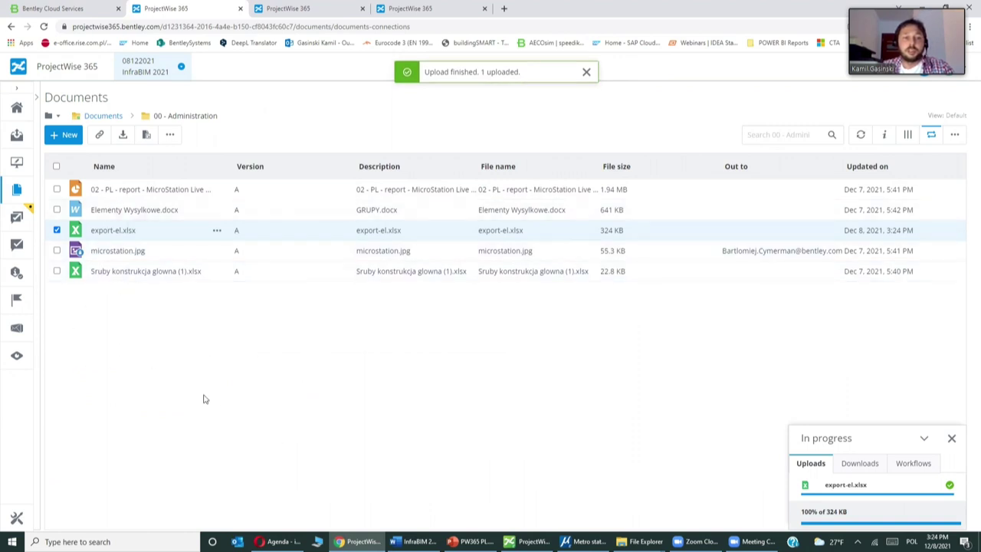
Open the uploaded export-el.xlsx for editing in its desktop app.
click(217, 231)
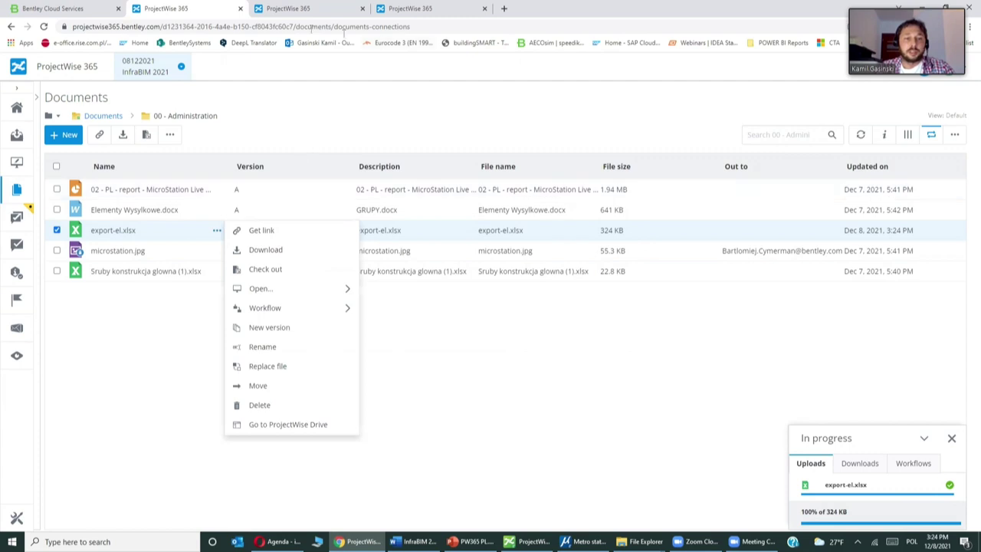
mouse_move(280, 288)
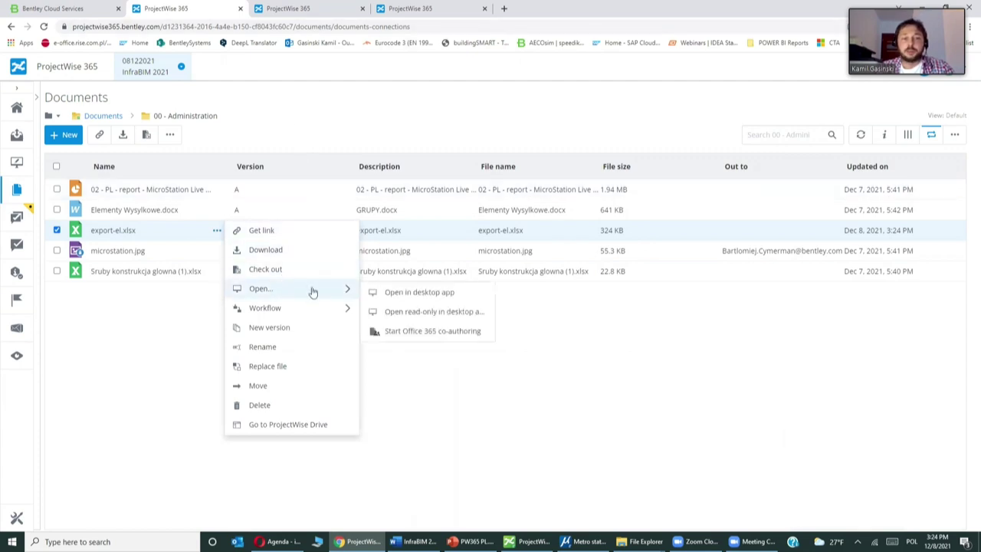
click(424, 295)
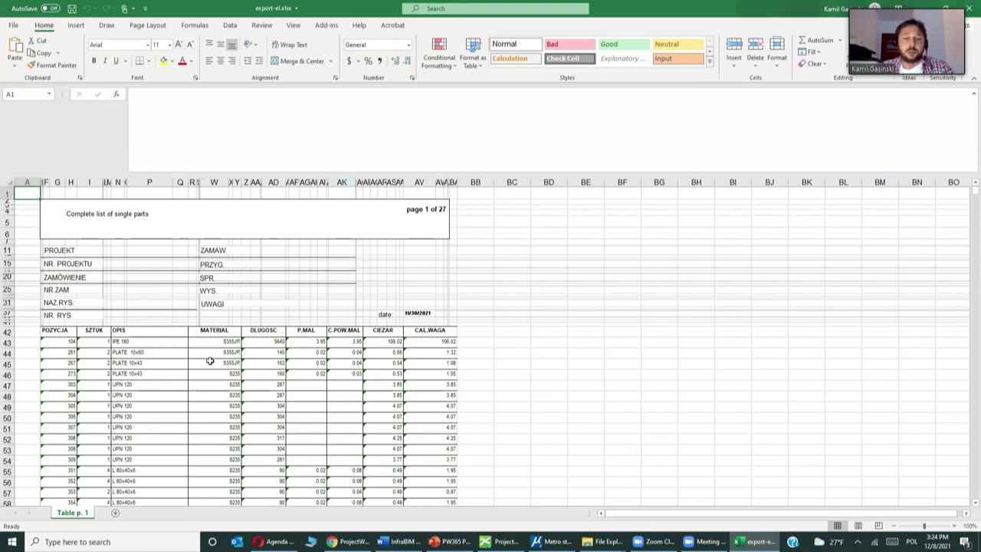
Enter "aaa" in cell BD25 of the export-el.xlsx workbook and save the file.
click(540, 289)
text(aaa)
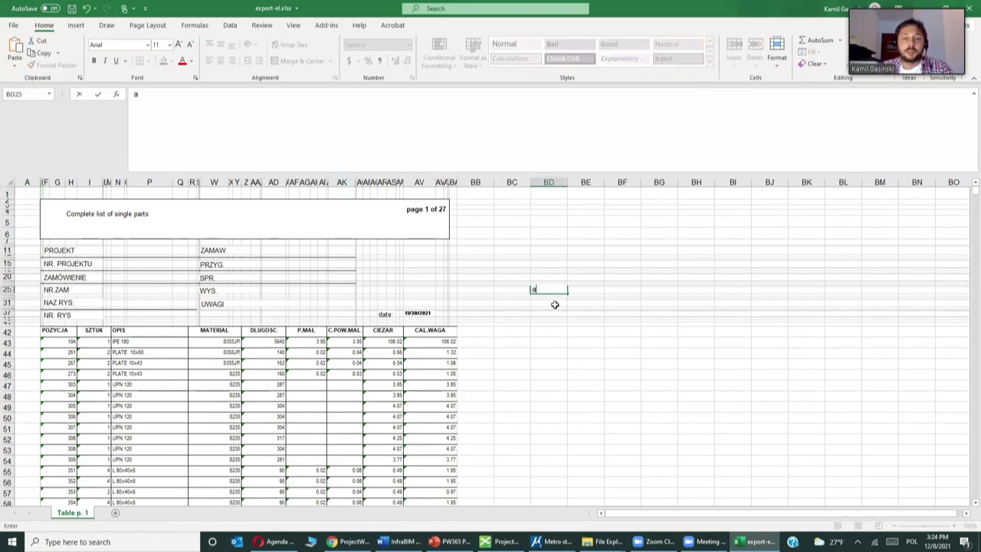
click(70, 10)
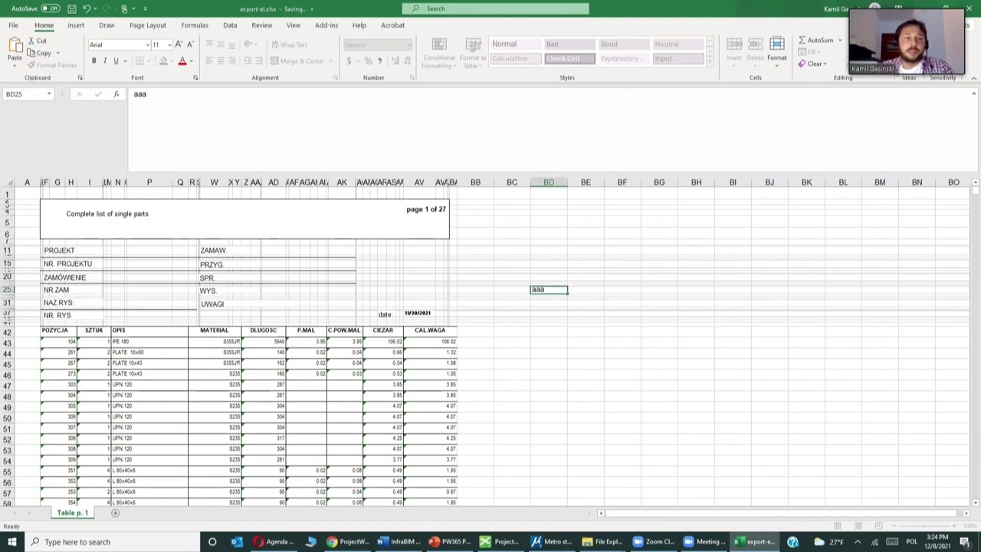
Close the export-el.xlsx workbook and check the edited file in to the 00 - Administration folder.
click(968, 8)
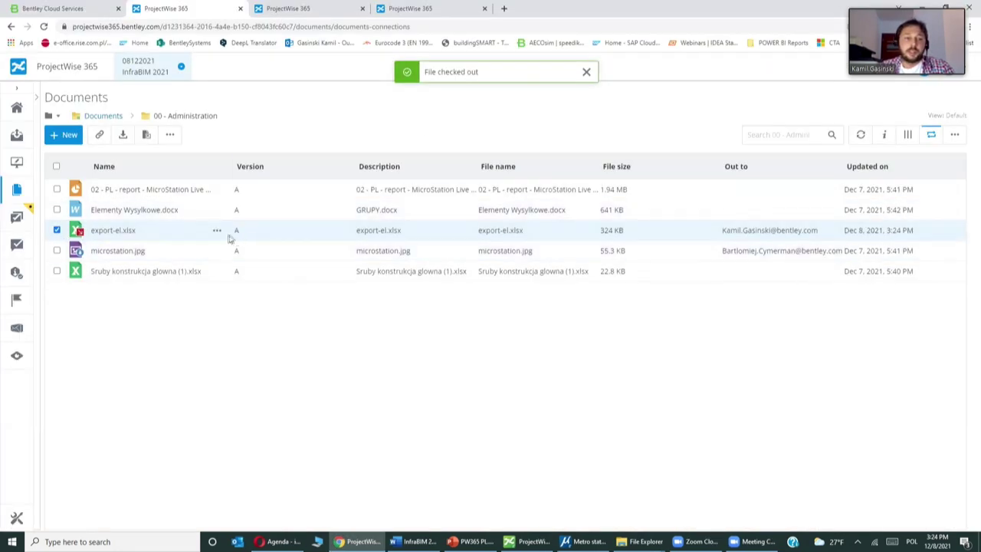
click(217, 232)
mouse_move(255, 268)
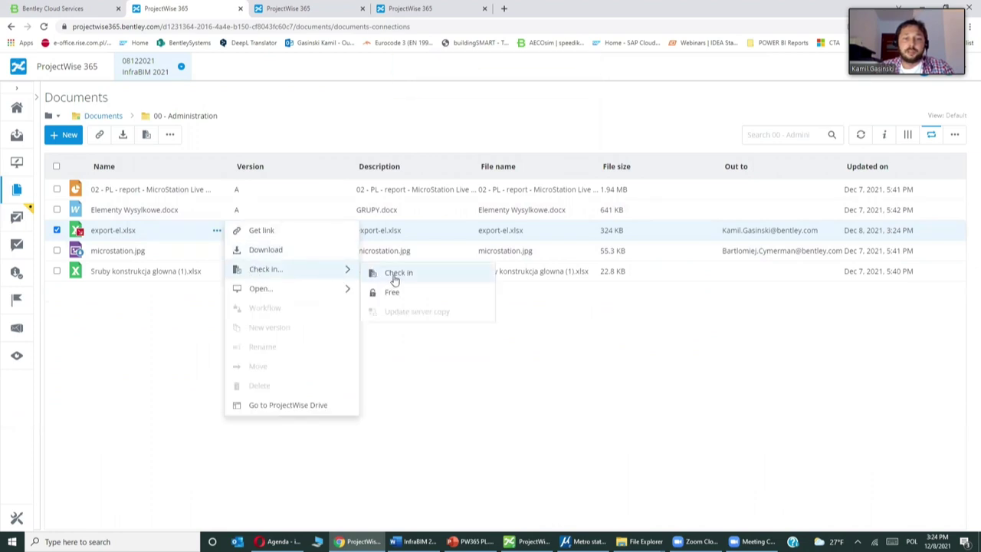
click(395, 273)
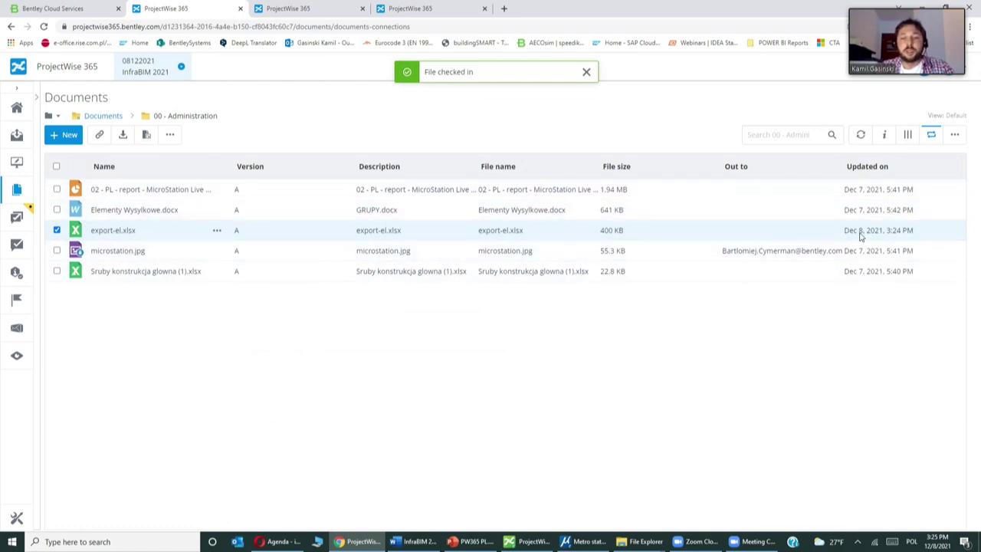
Check export-el.xlsx out again by opening it in its desktop app.
click(217, 234)
mouse_move(261, 295)
click(399, 295)
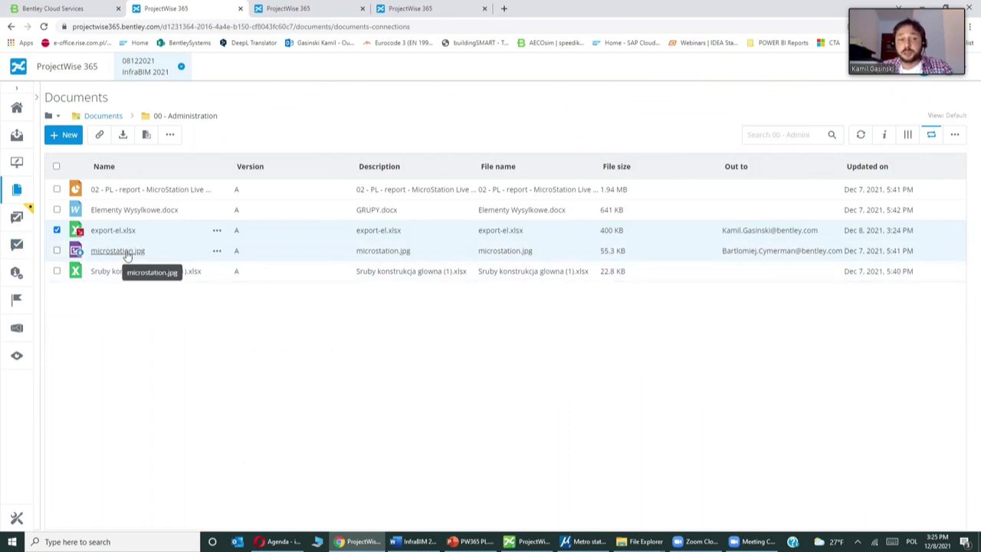
Release the checkout held on microstation.jpg in the 00 - Administration folder.
click(218, 251)
mouse_move(286, 289)
click(393, 294)
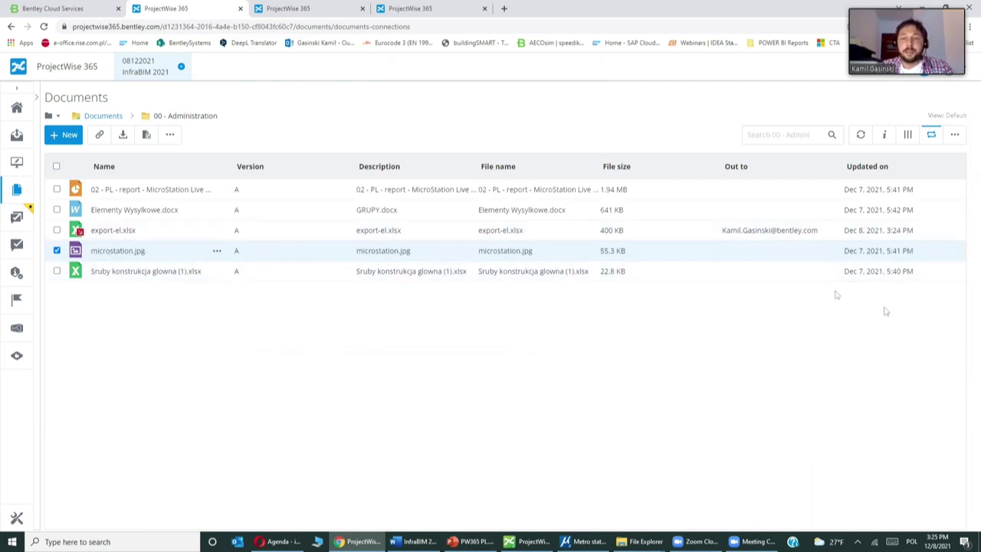
Review the audit trail of export-el.xlsx and its export options, cancelling the export.
click(831, 234)
click(884, 136)
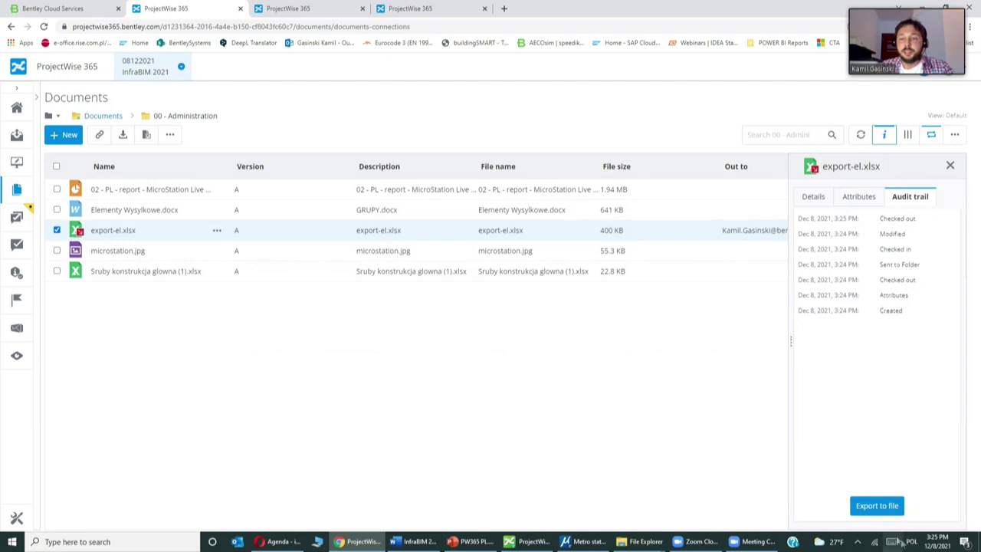
click(876, 506)
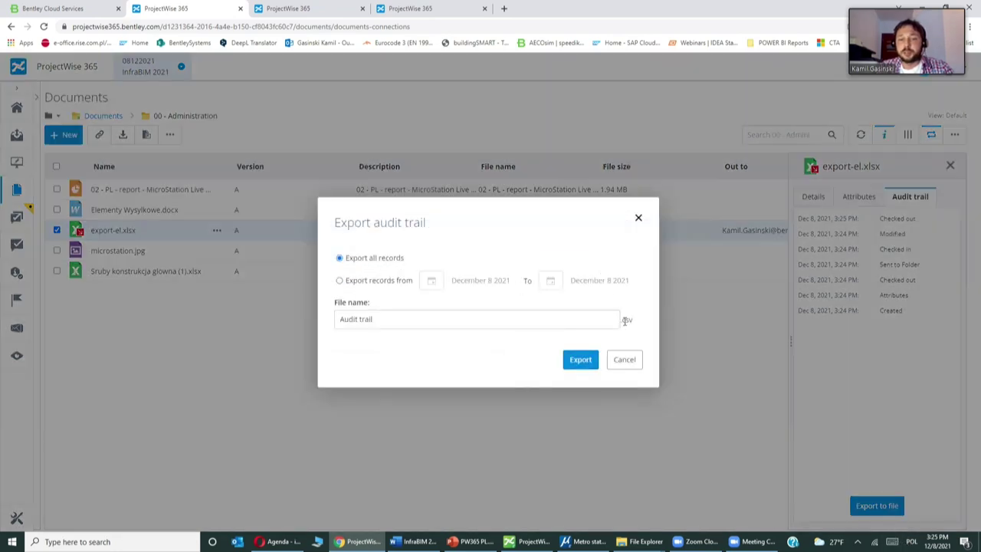
click(624, 360)
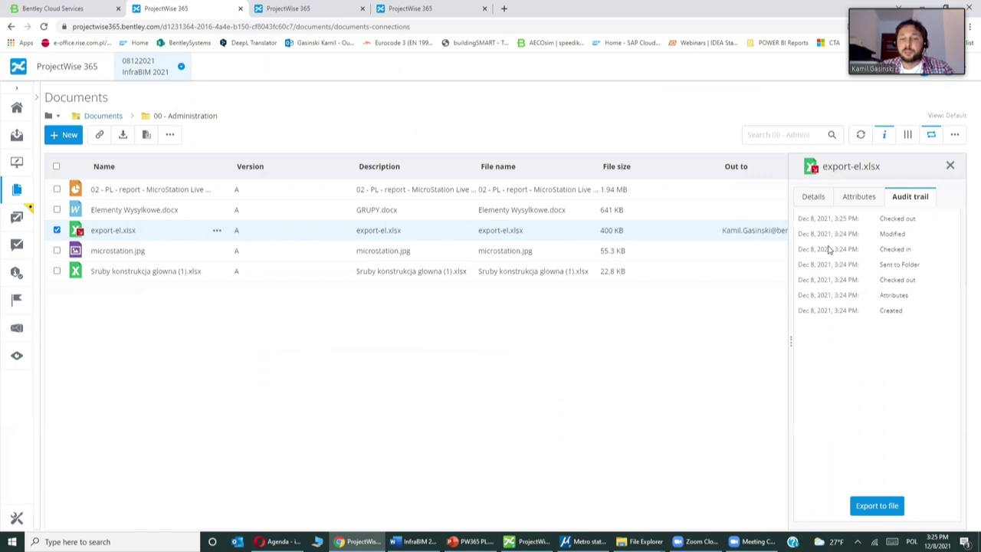
click(950, 167)
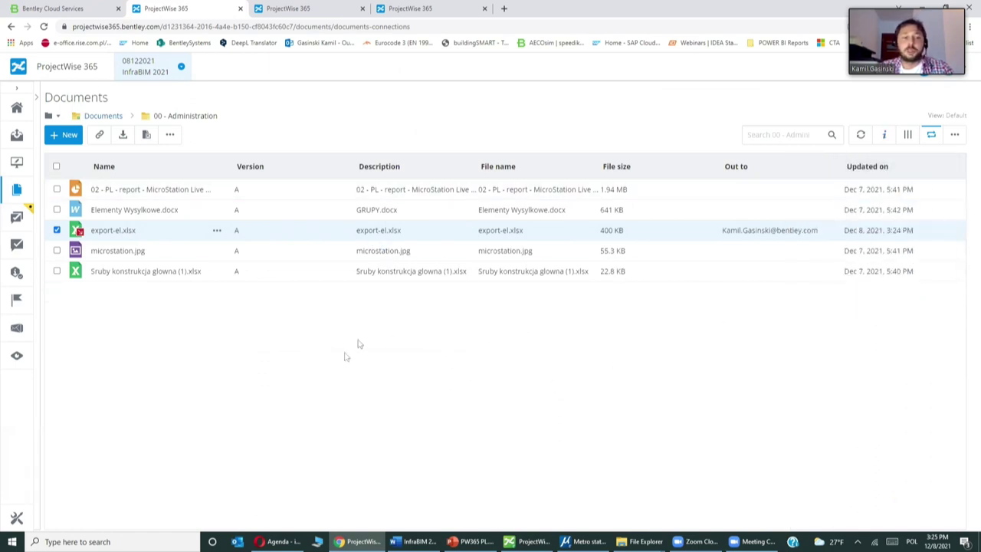
Check in export-el.xlsx to end its current checkout.
click(217, 229)
mouse_move(320, 276)
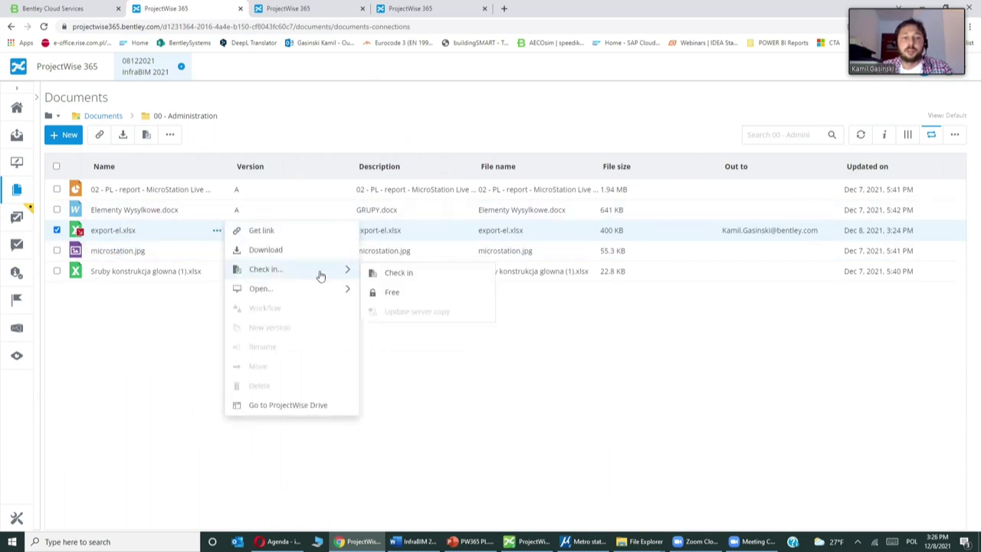
click(394, 273)
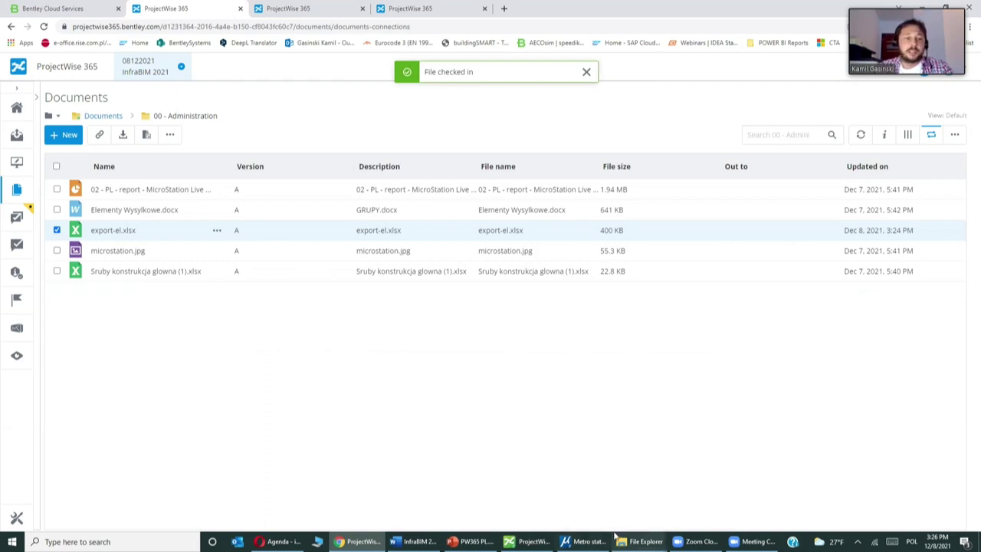
Open OBD_Structural.dgn from the 01 - Structural folder in its desktop app, continuing despite the missing WorkSet.
click(17, 191)
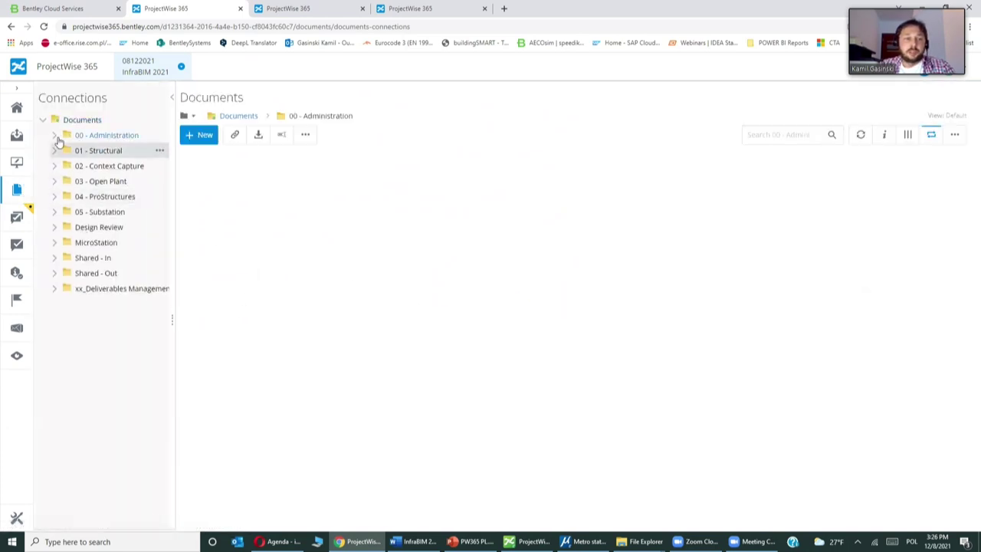
click(238, 116)
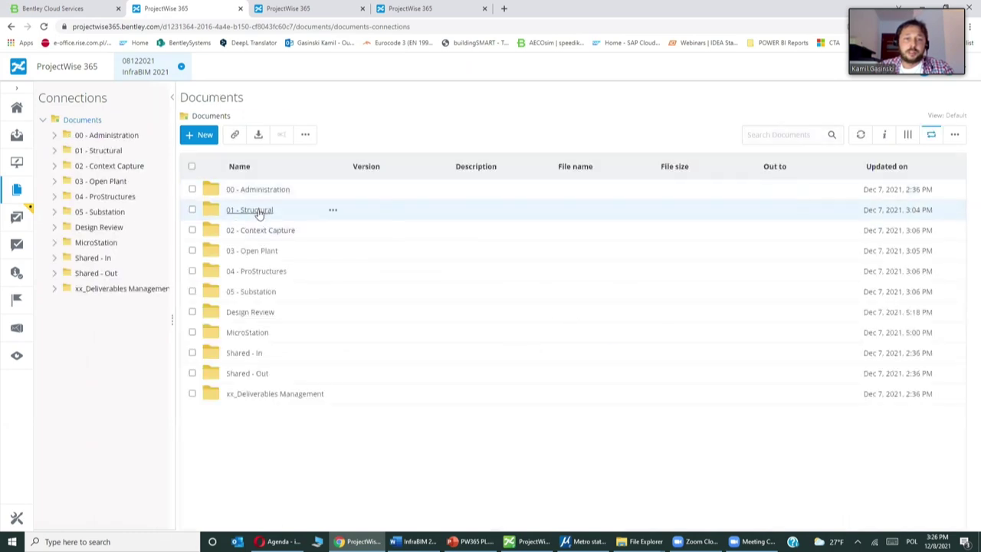
click(259, 213)
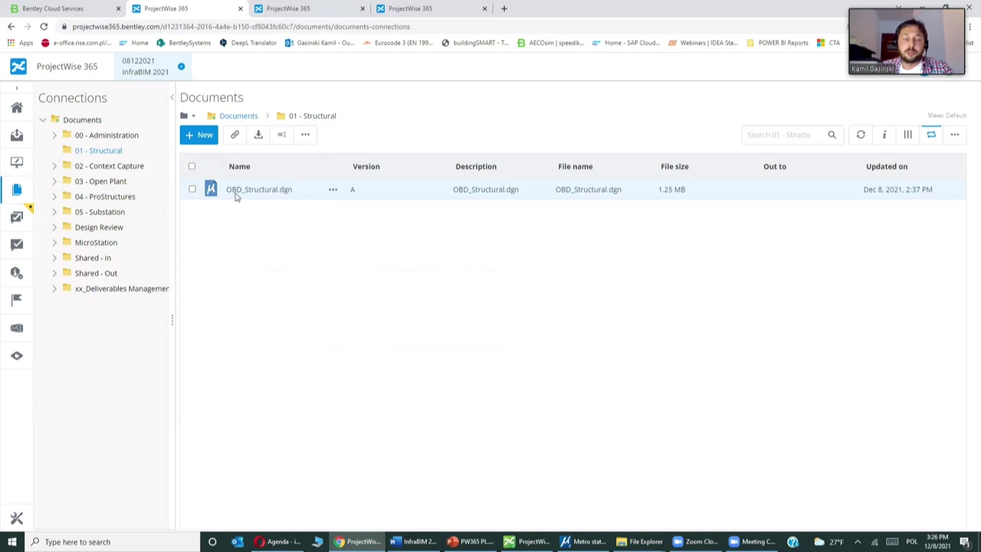
click(334, 191)
mouse_move(426, 250)
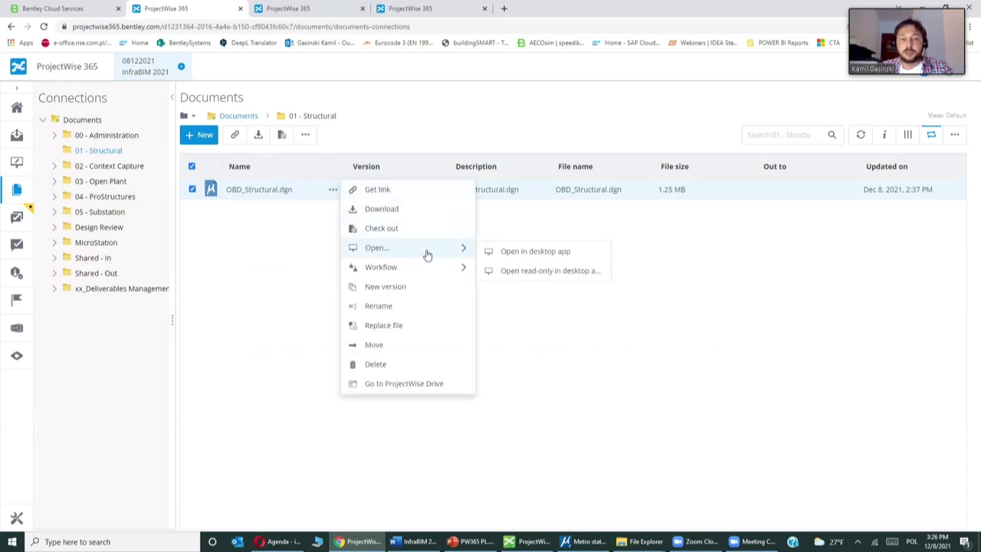
click(515, 258)
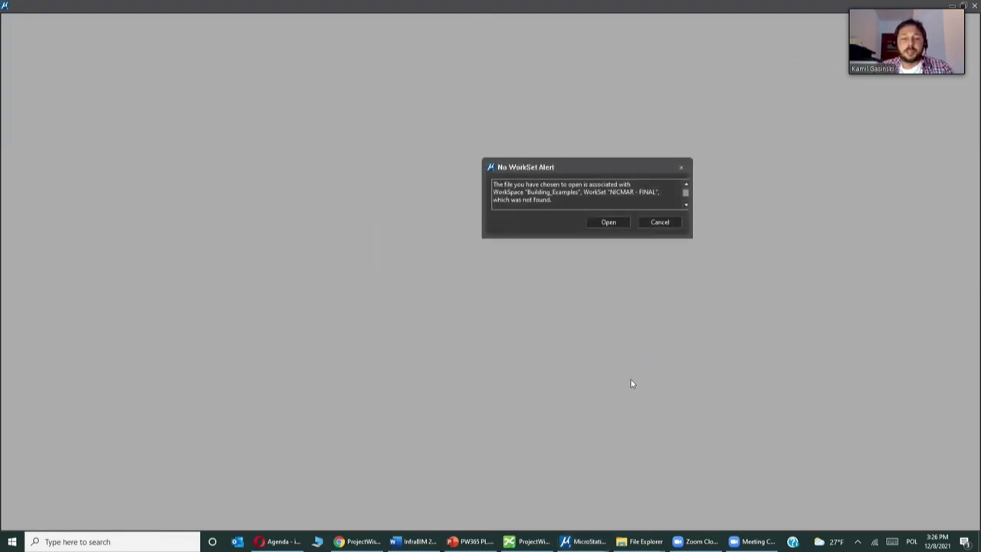
click(605, 223)
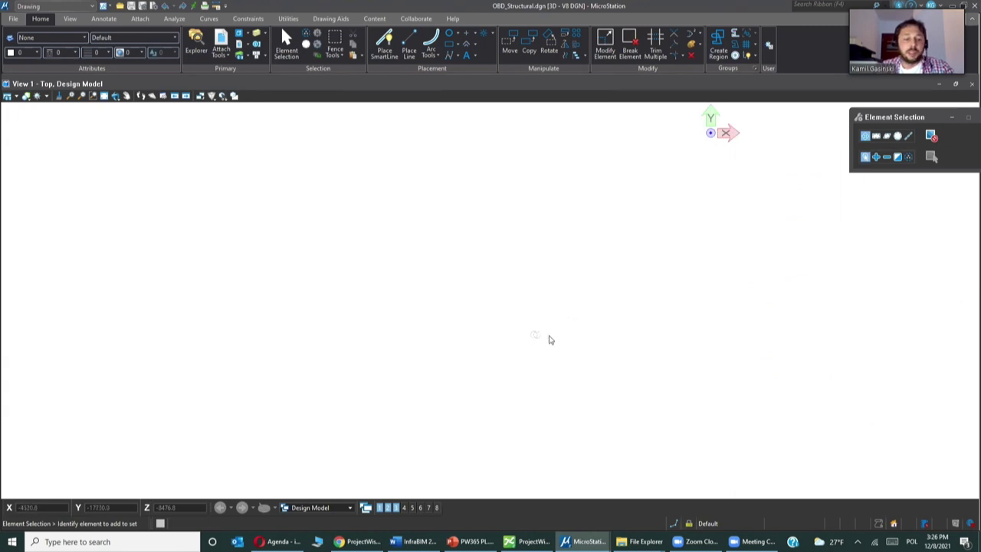
Inspect the OBD_Structural.dgn plant model with its terrain, steel hall and chimney from several angles and distances.
drag(569, 345, 511, 311)
scroll(512, 311, down, 5)
right_click(582, 350)
drag(582, 350, 519, 249)
scroll(536, 279, up, 8)
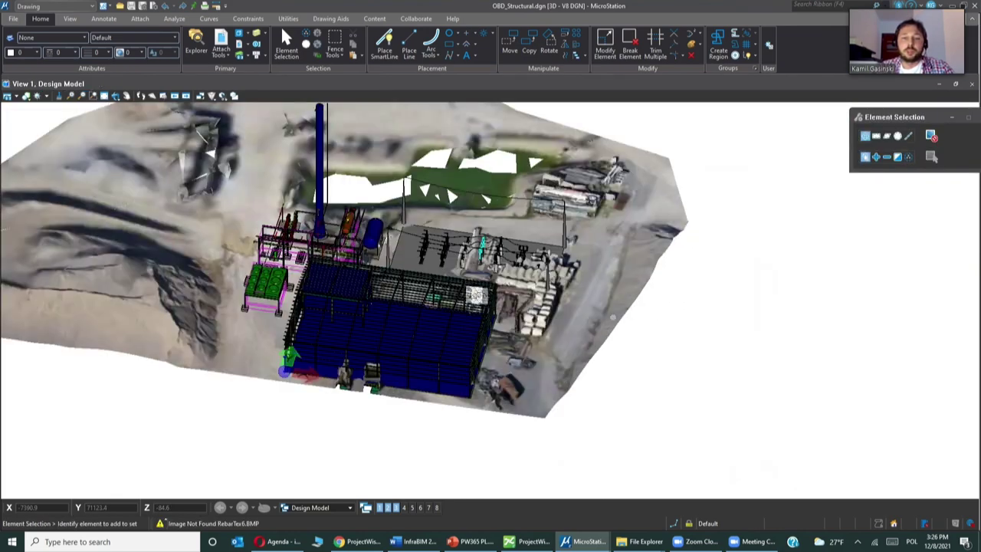
drag(379, 290, 429, 307)
right_click(281, 287)
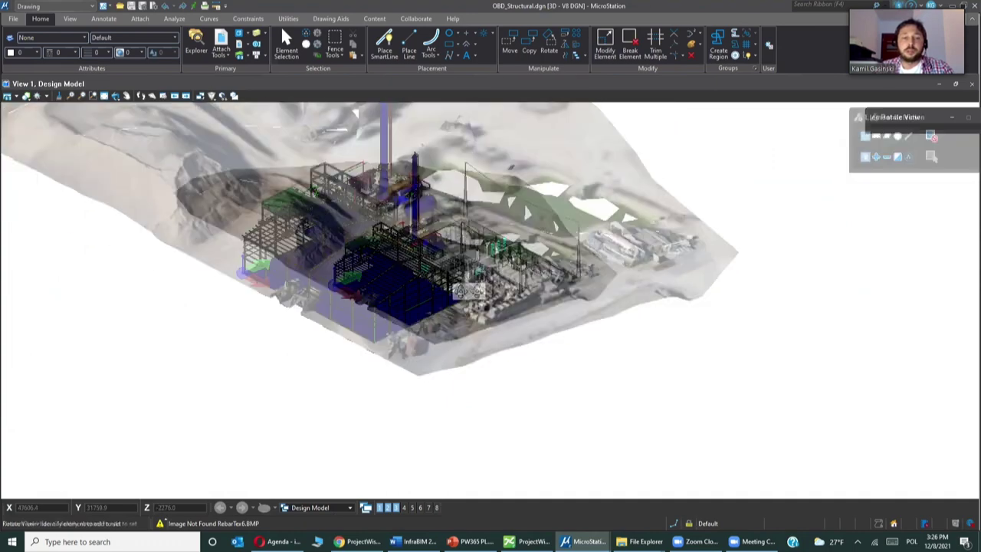
scroll(587, 416, up, 5)
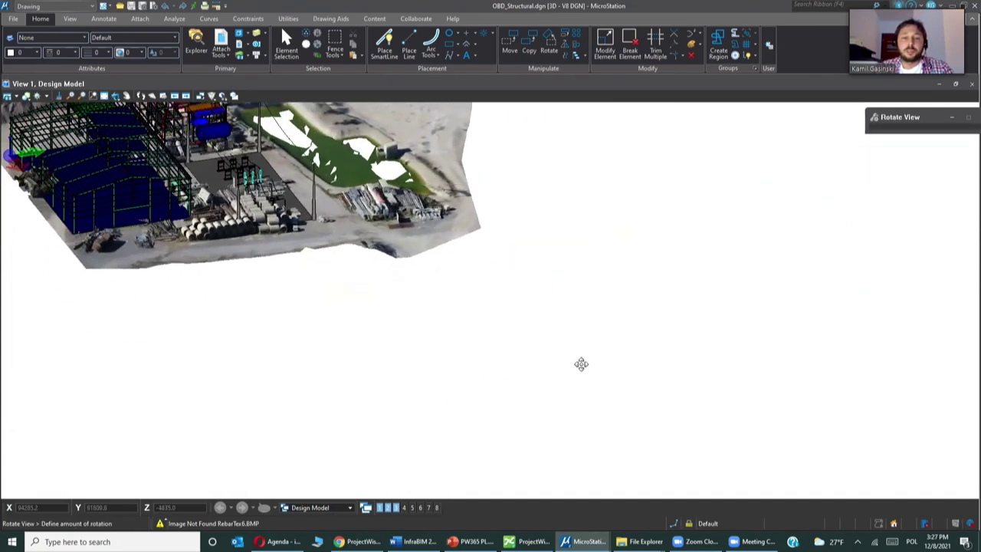
drag(490, 382, 468, 342)
scroll(468, 342, down, 5)
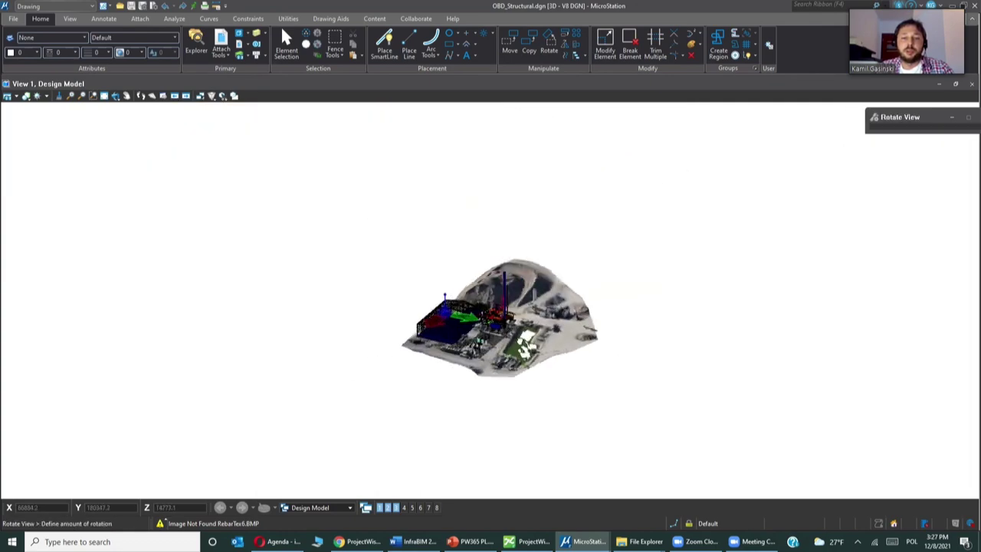
scroll(422, 262, up, 5)
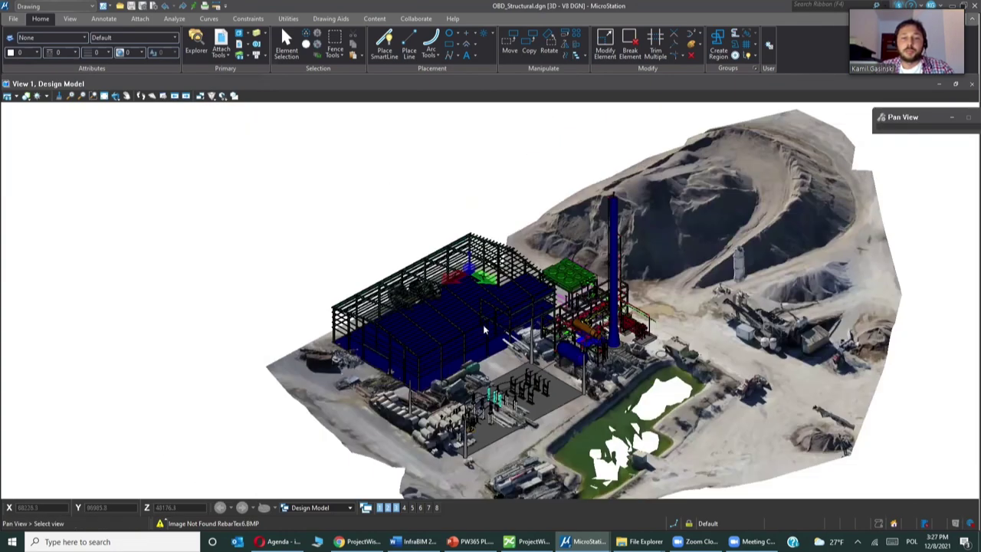
drag(411, 277, 402, 237)
scroll(401, 238, down, 3)
right_click(401, 237)
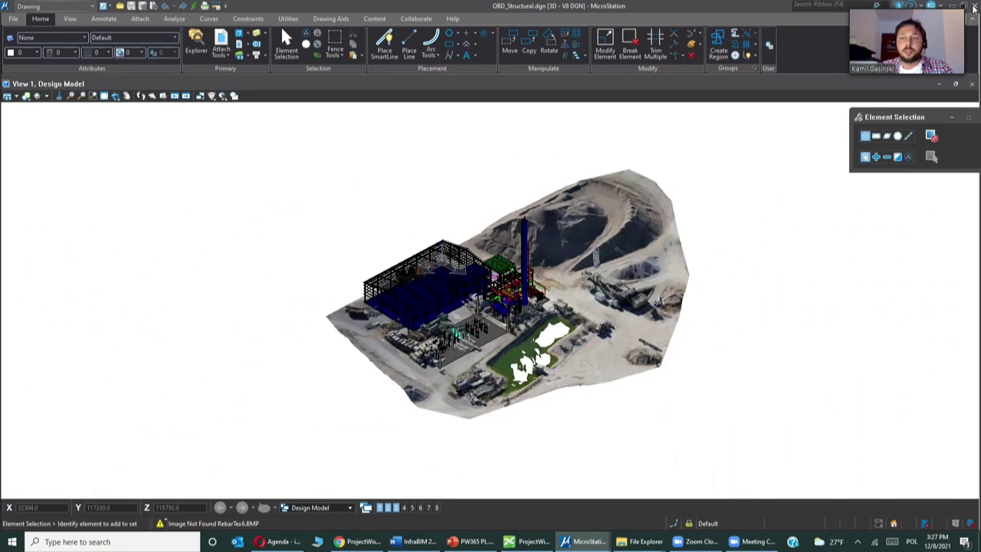
Close MicroStation and check in OBD_Structural.dgn to the 01 - Structural folder.
click(973, 7)
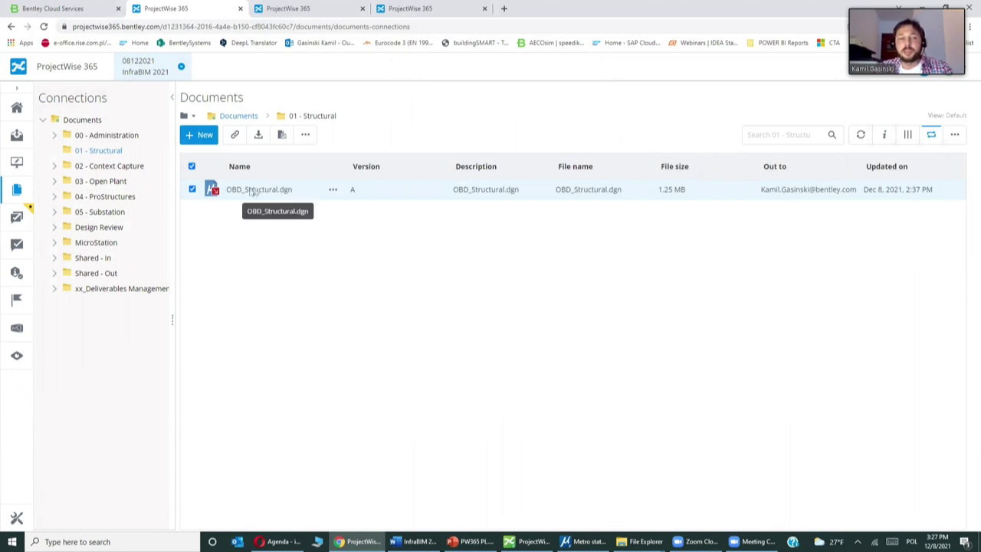
click(334, 191)
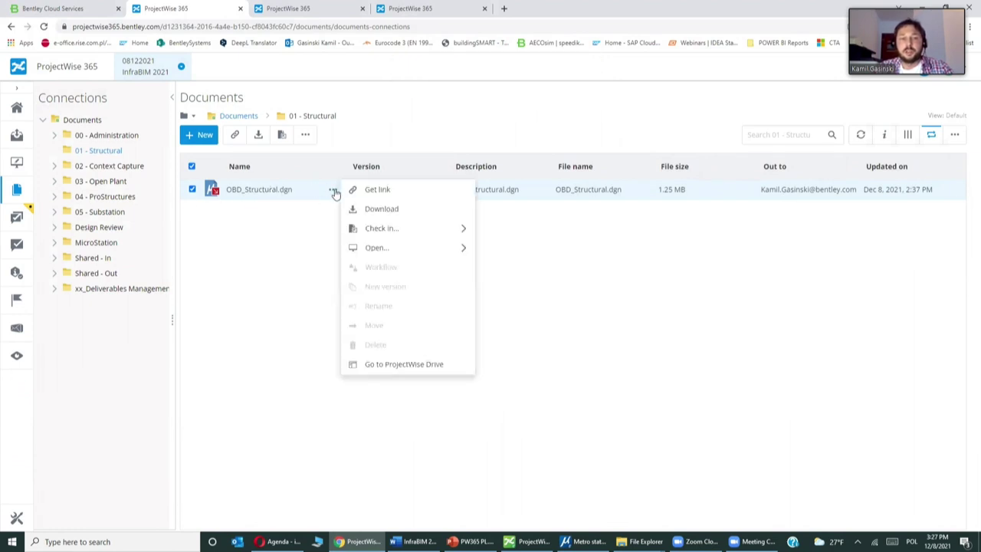
mouse_move(376, 231)
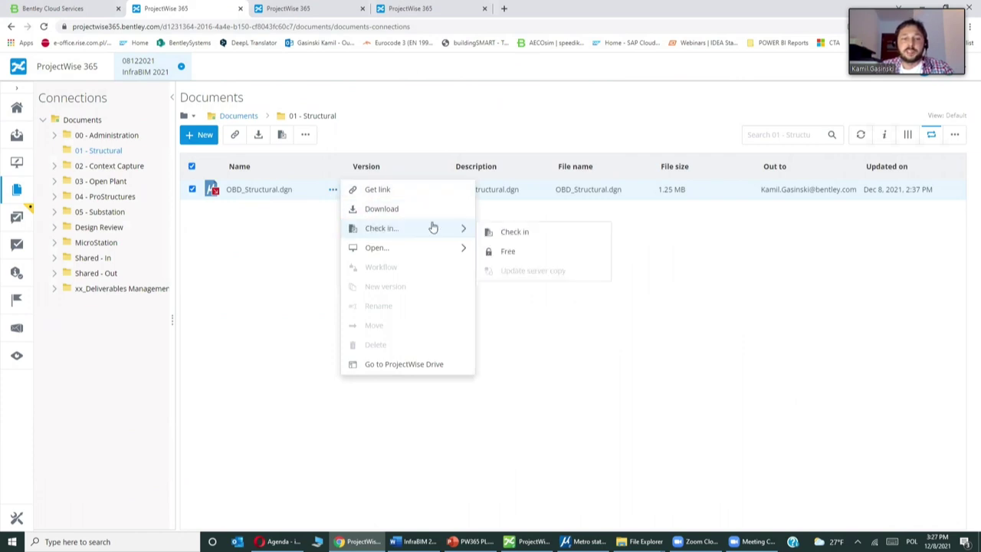
click(514, 232)
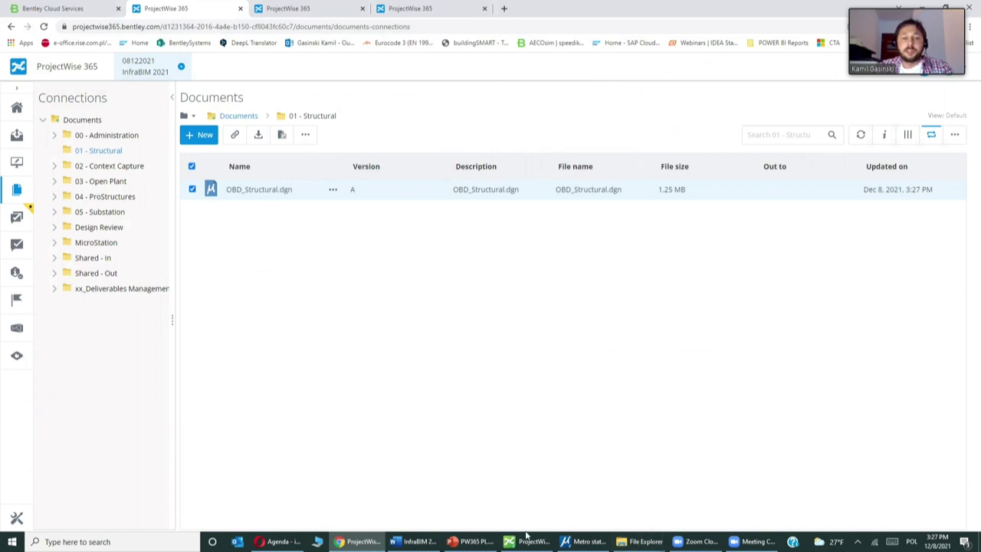
Start attaching a reference to Metro station InfraBIM.dgn in MicroStation and browse to the synced ProjectWise folder InfraBIM 2021 > MicroStation.
click(575, 541)
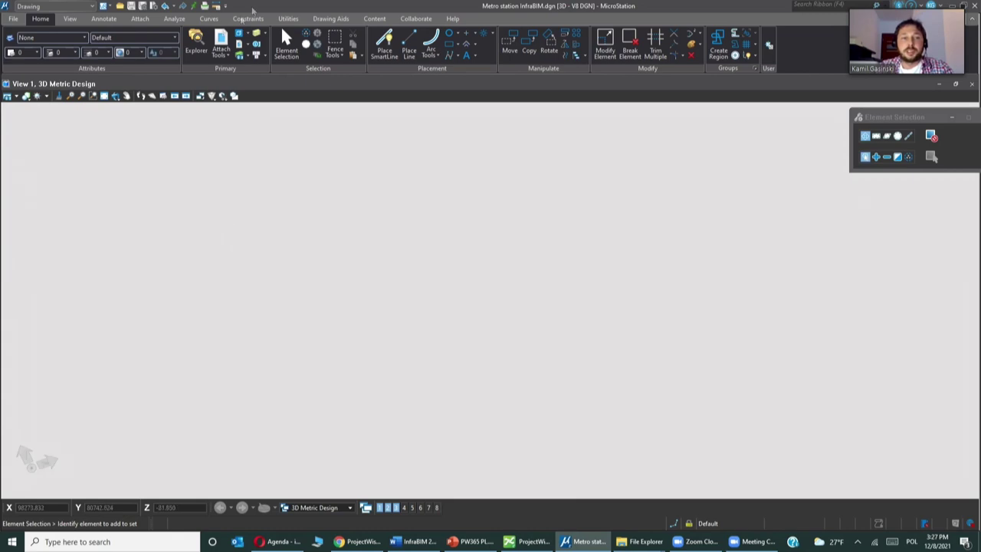
click(221, 45)
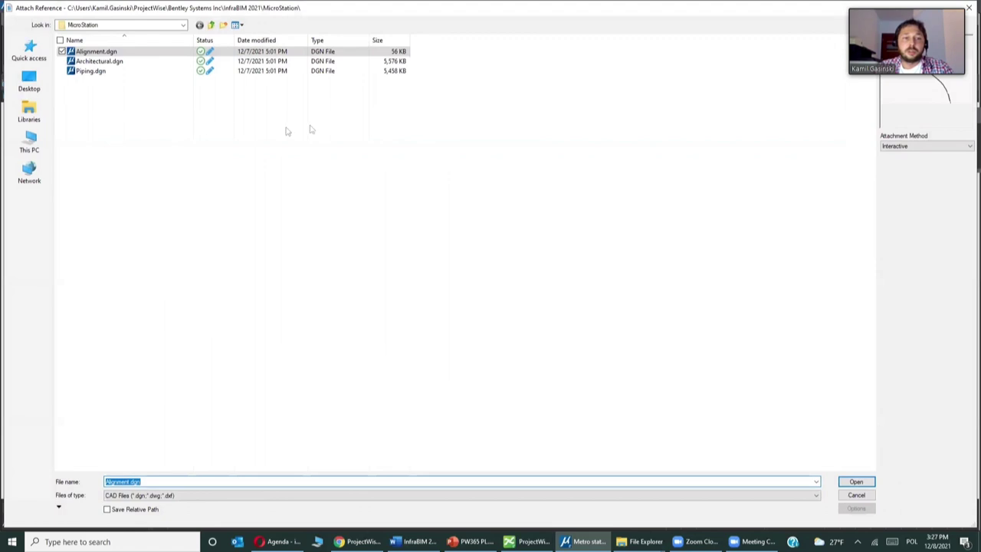
click(183, 26)
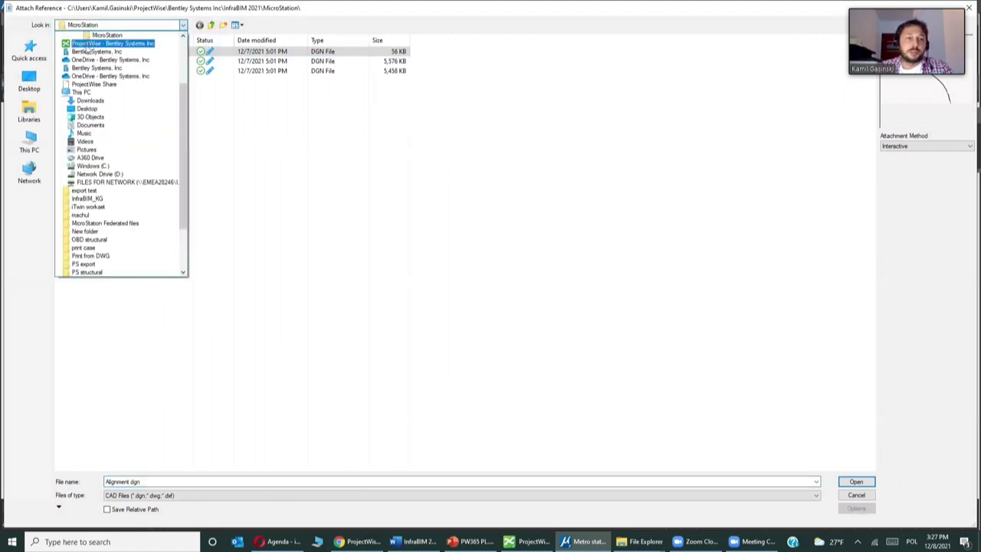
click(106, 43)
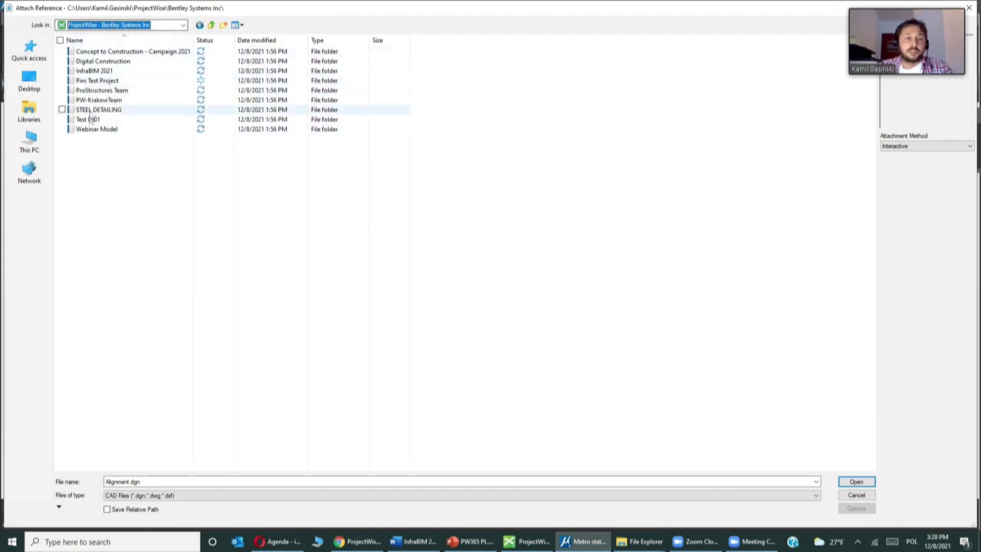
double_click(98, 71)
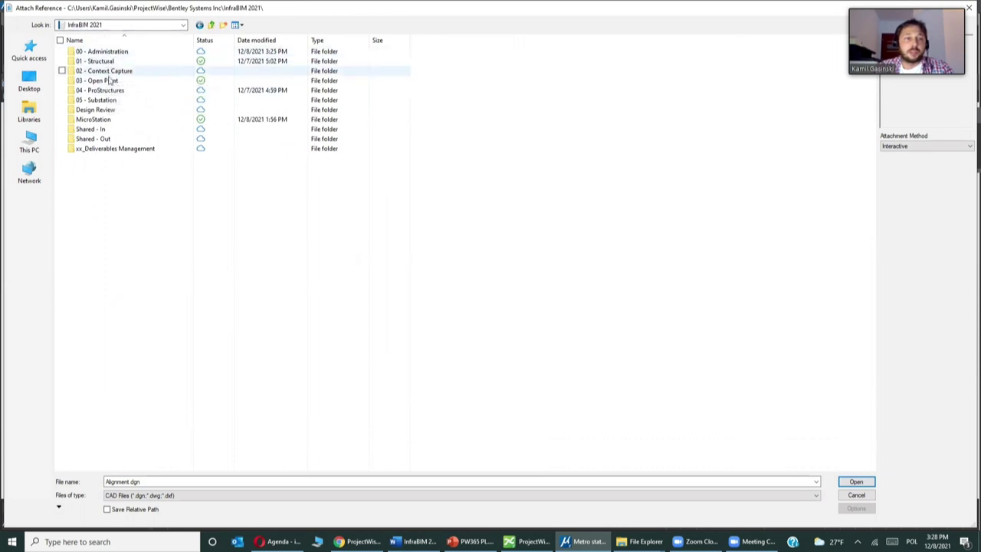
double_click(98, 120)
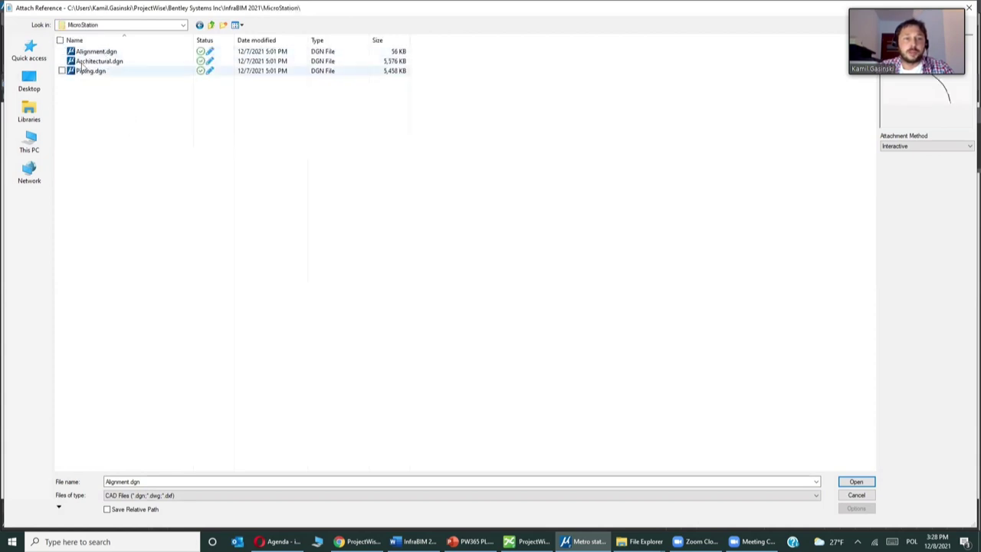
Attach Alignment.dgn using its 3D Metric Design Model with Coincident orientation, continuing although the file is outside the active WorkSet.
click(84, 52)
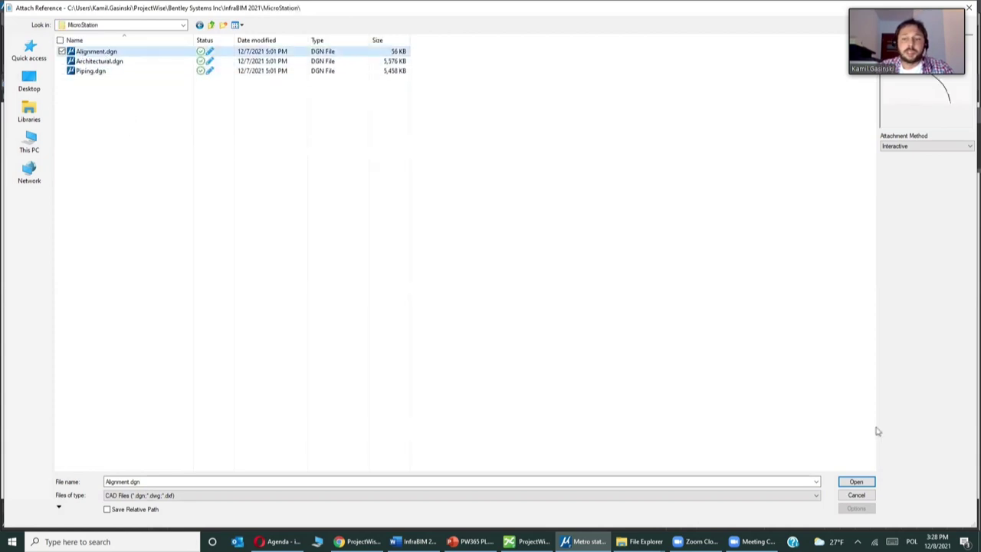
click(855, 481)
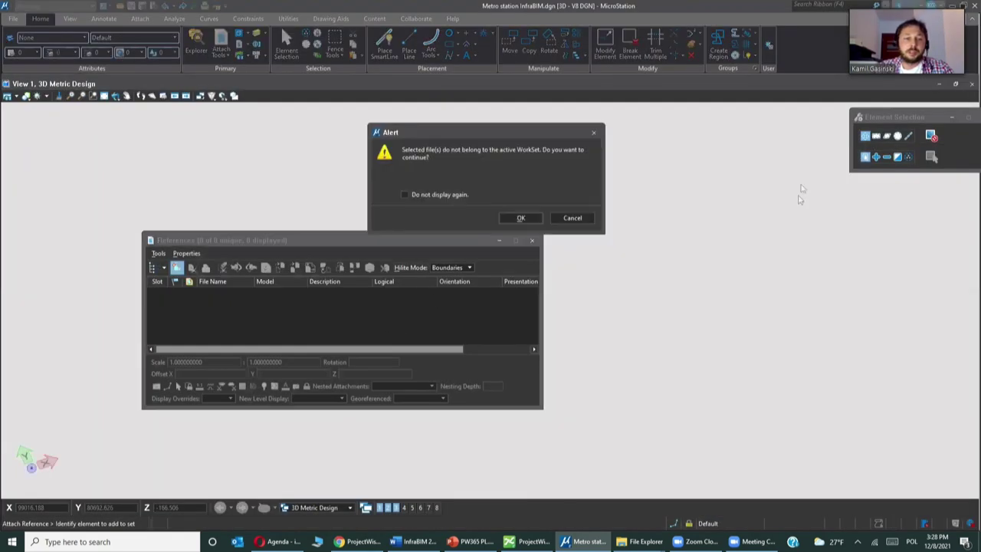
click(537, 217)
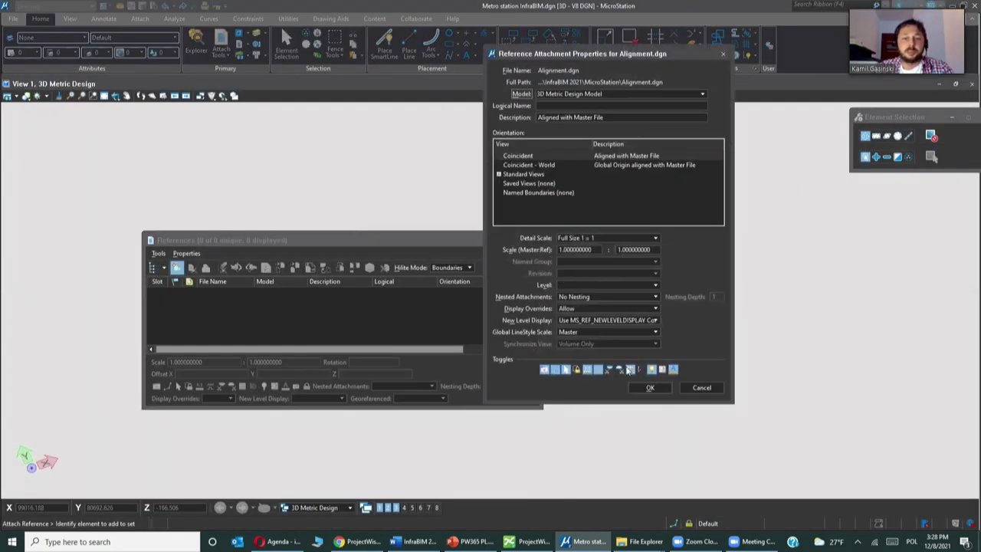
click(649, 387)
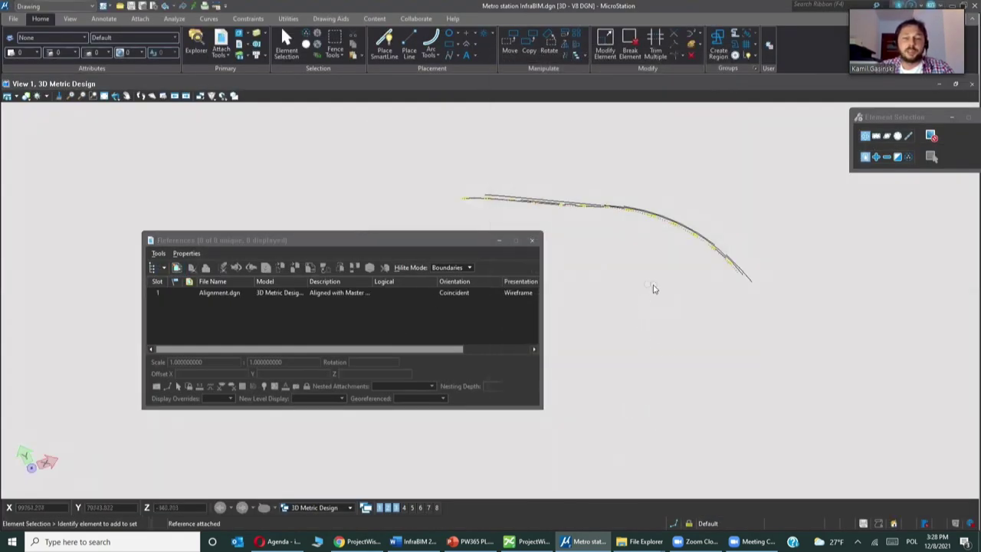
Attach Architectural.dgn from the synced MicroStation folder with the default attachment properties, continuing although it is outside the active WorkSet.
drag(724, 320, 625, 283)
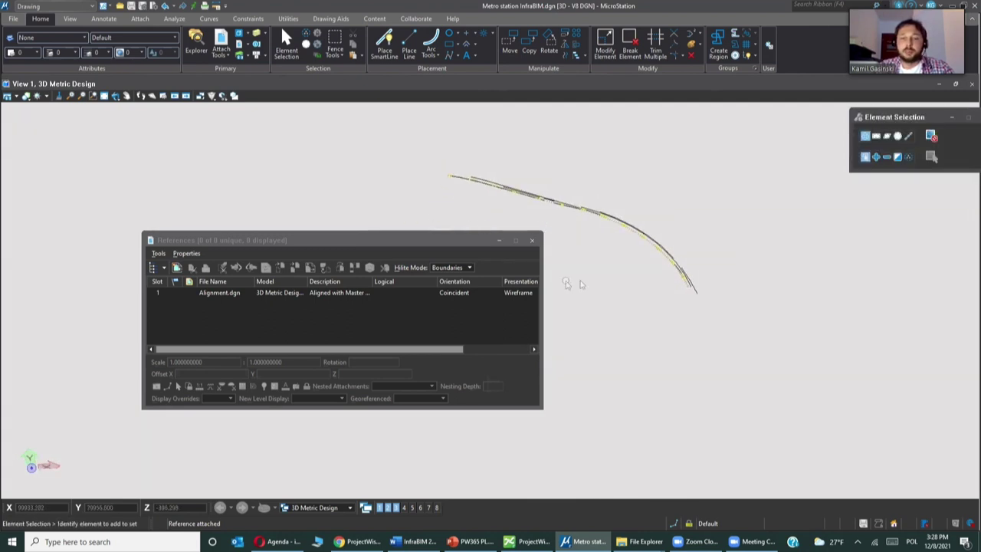
scroll(546, 208, up, 2)
scroll(580, 268, down, 2)
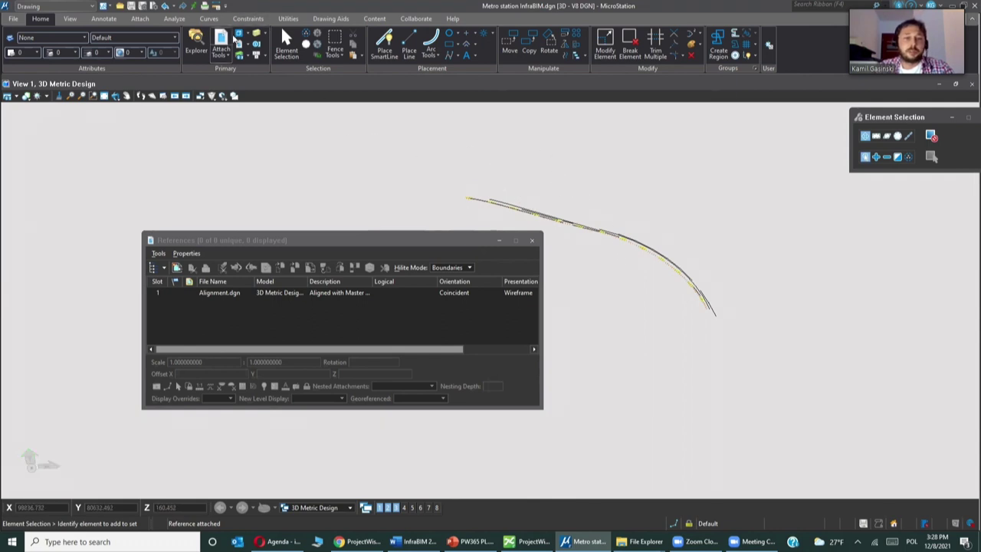
click(222, 40)
click(221, 42)
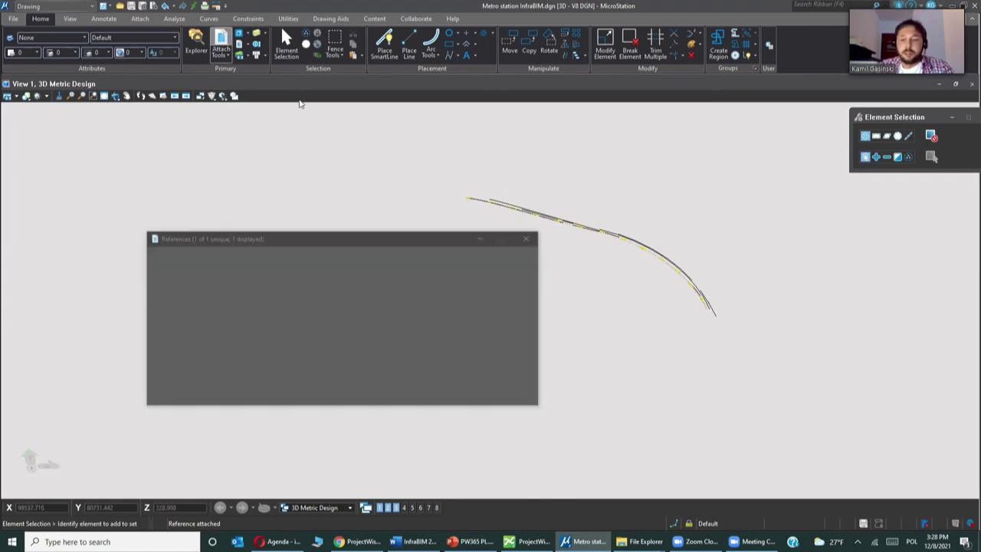
click(177, 266)
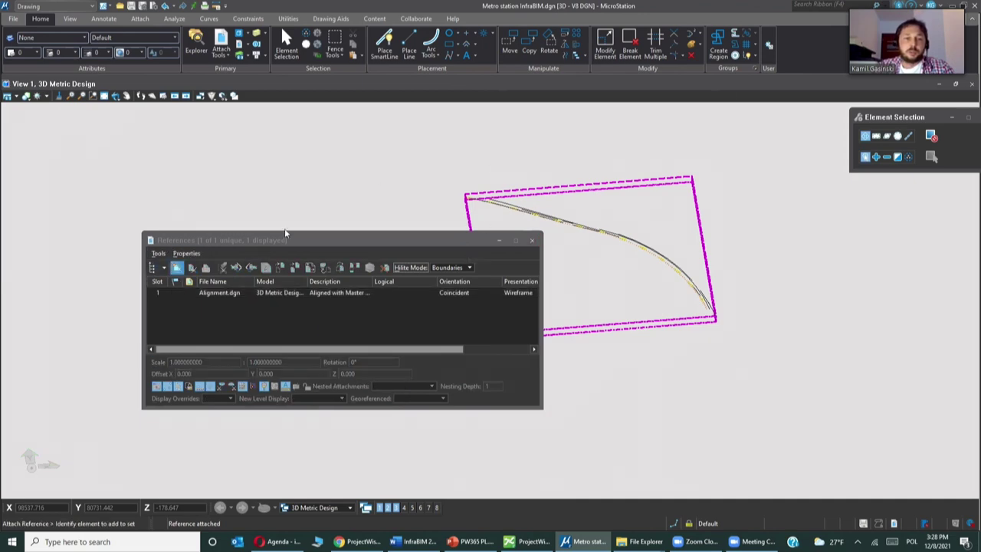
key(Down)
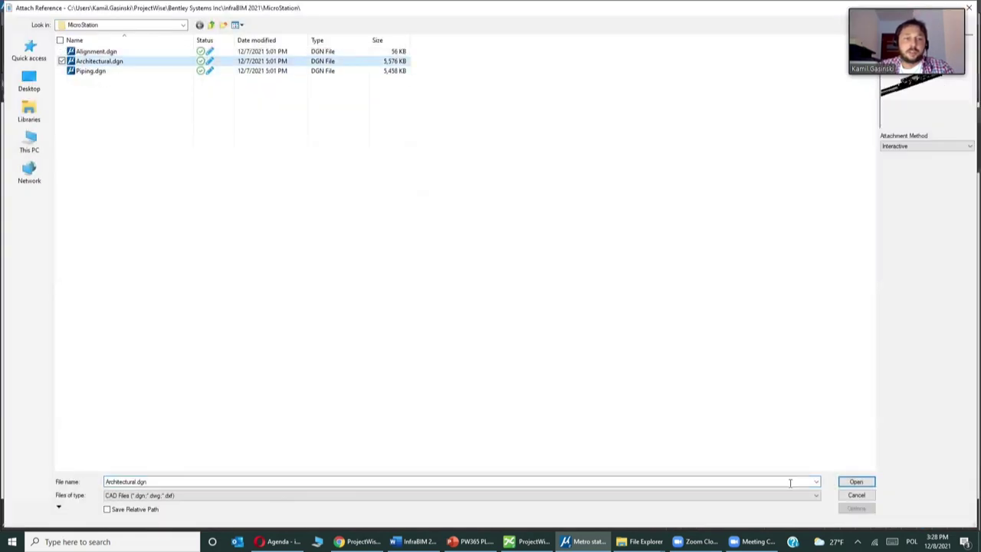
click(856, 481)
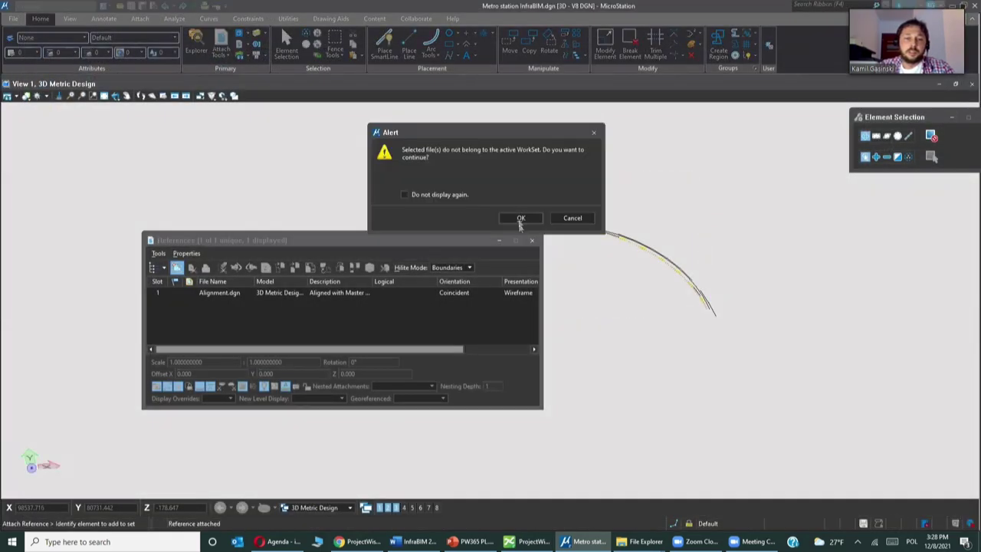
click(521, 218)
click(651, 388)
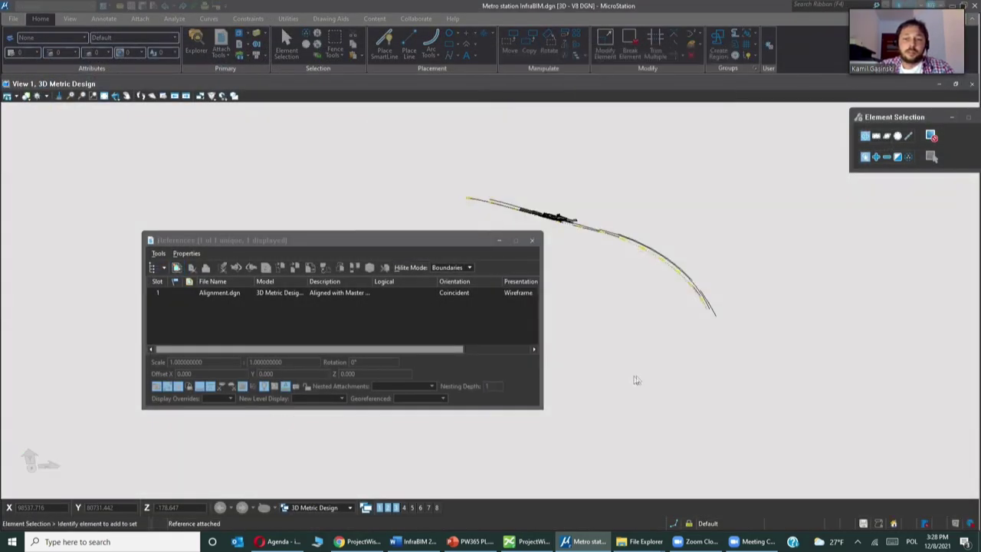
Inspect the referenced metro station architecture along the alignment, both close up and from a rotated viewpoint.
drag(582, 273, 689, 284)
scroll(690, 284, up, 6)
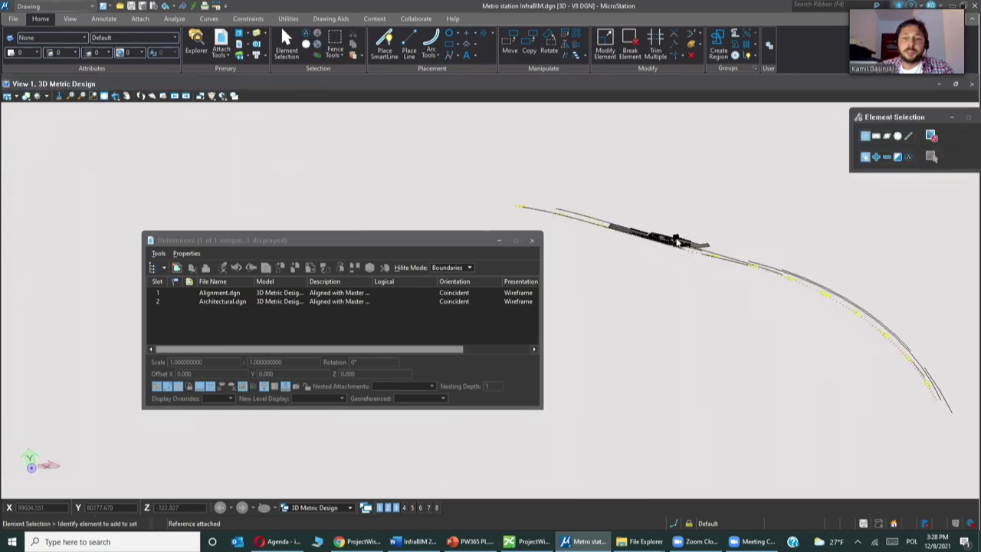
drag(637, 363, 699, 375)
scroll(634, 338, down, 5)
scroll(749, 322, up, 6)
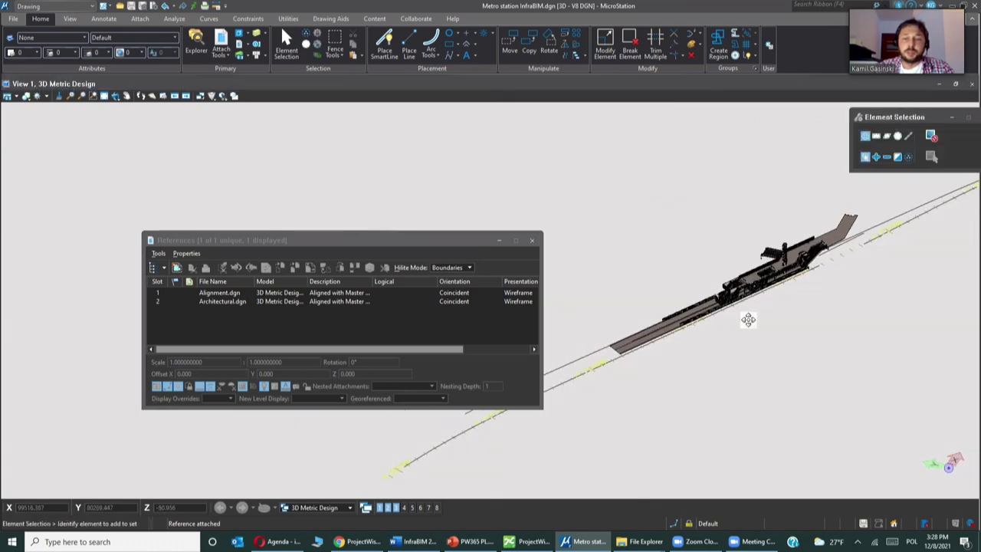
scroll(756, 339, down, 6)
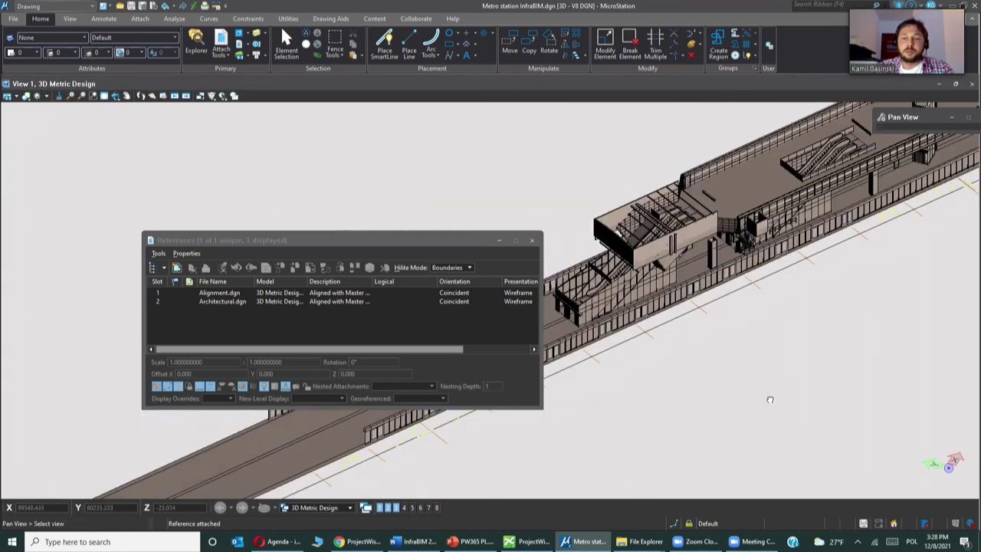
drag(794, 388, 766, 367)
Close the References dialog and examine the station together with the full length of the alignment.
right_click(281, 310)
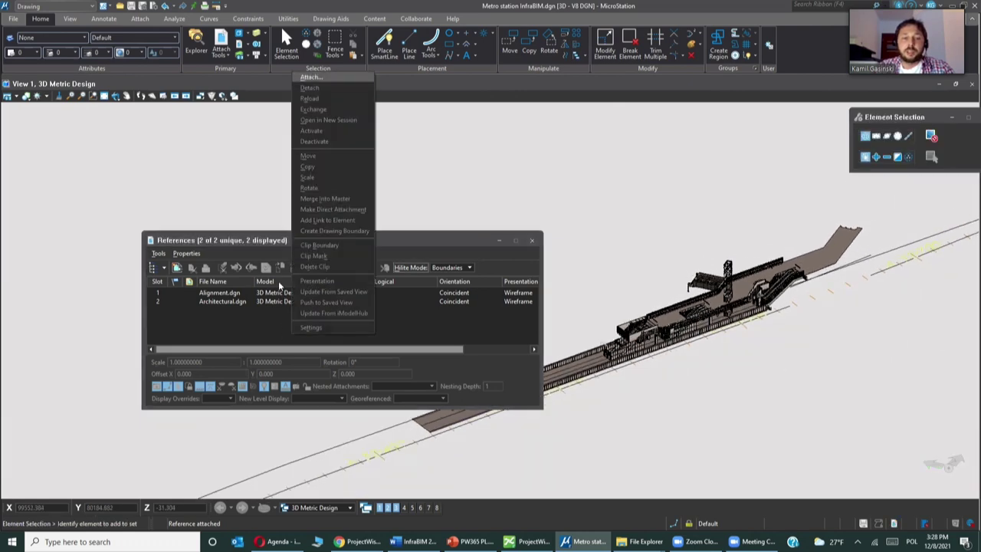
click(213, 327)
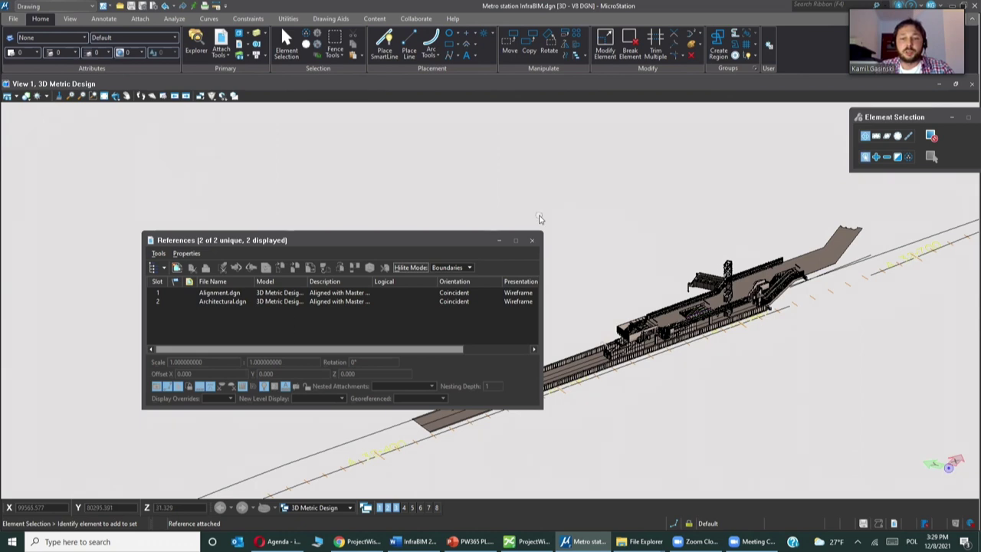
click(532, 242)
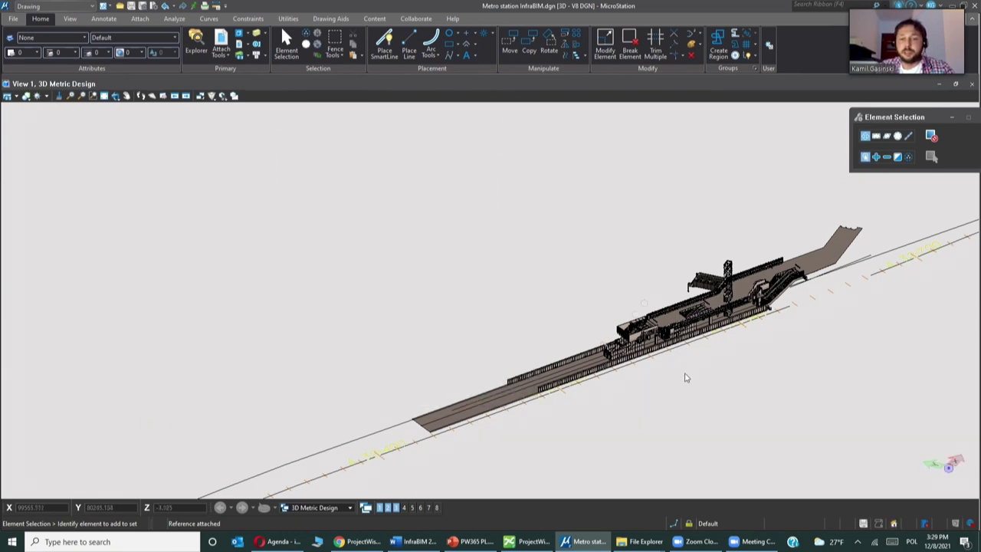
scroll(683, 376, down, 5)
scroll(484, 308, up, 3)
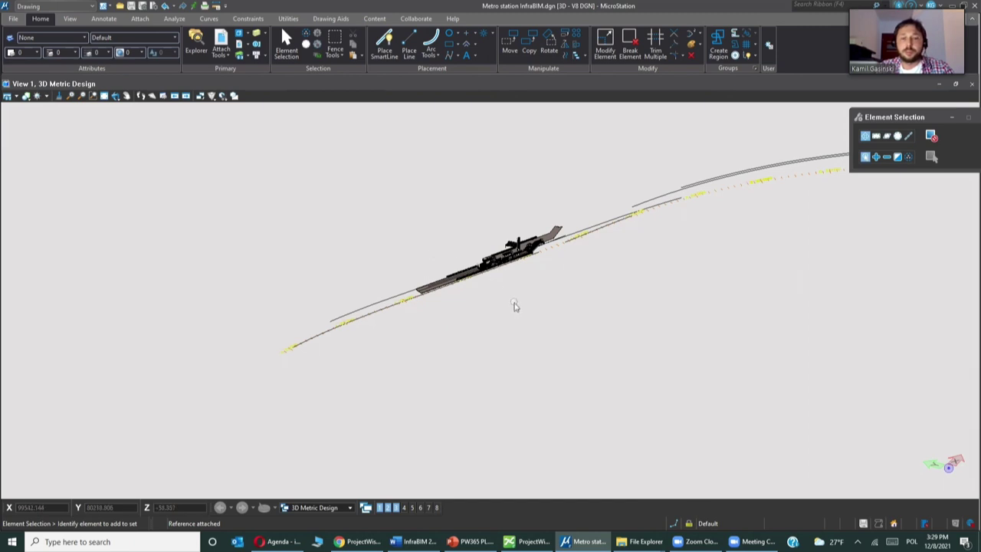
drag(602, 322, 508, 305)
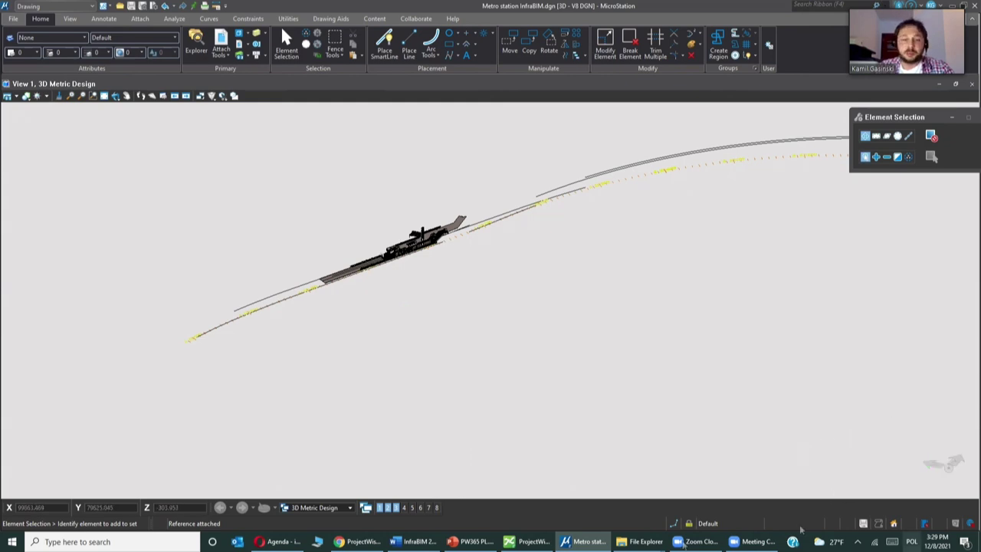
Switch to ProjectWise 365, view the InfraBIM 2021 design tasks, and open the Steel Truss document review.
click(360, 541)
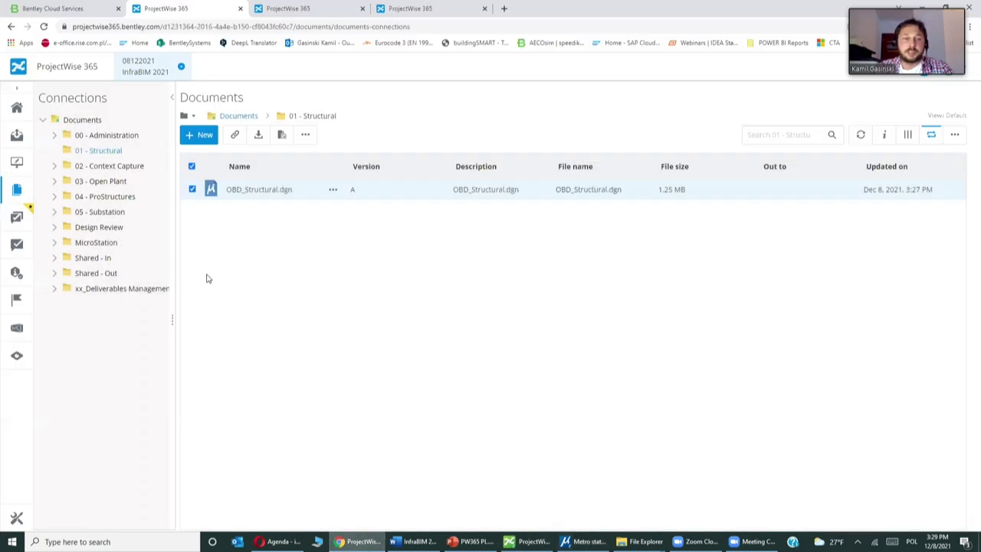
click(17, 164)
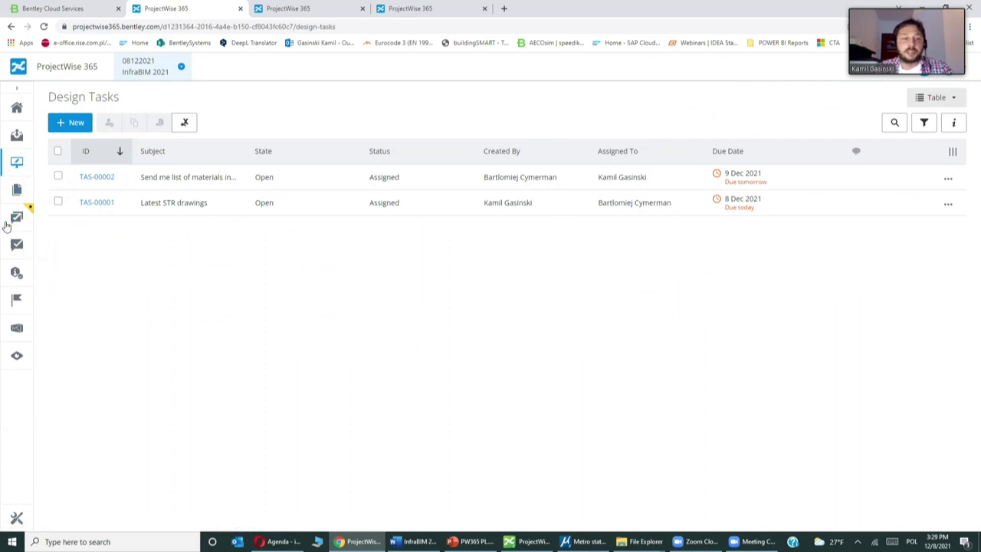
click(16, 245)
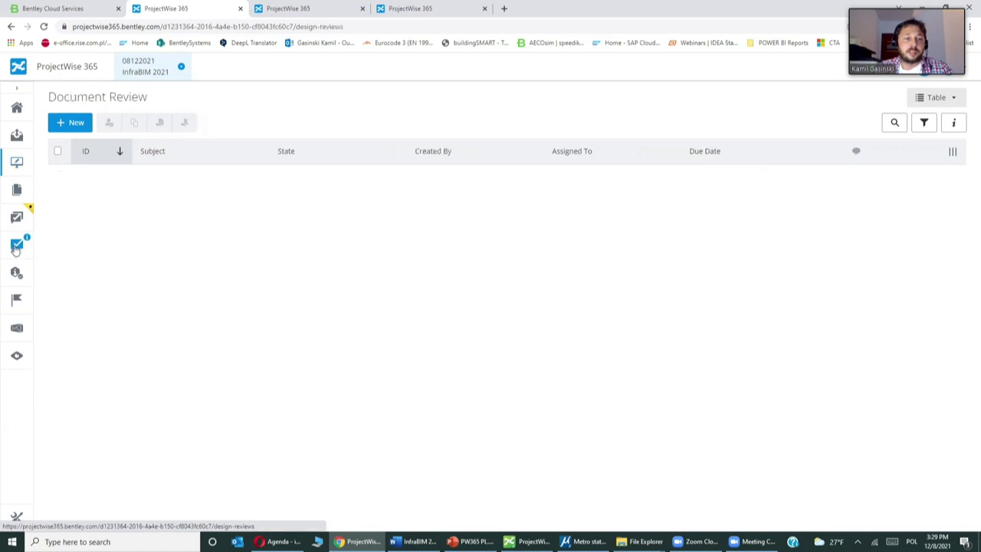
click(98, 176)
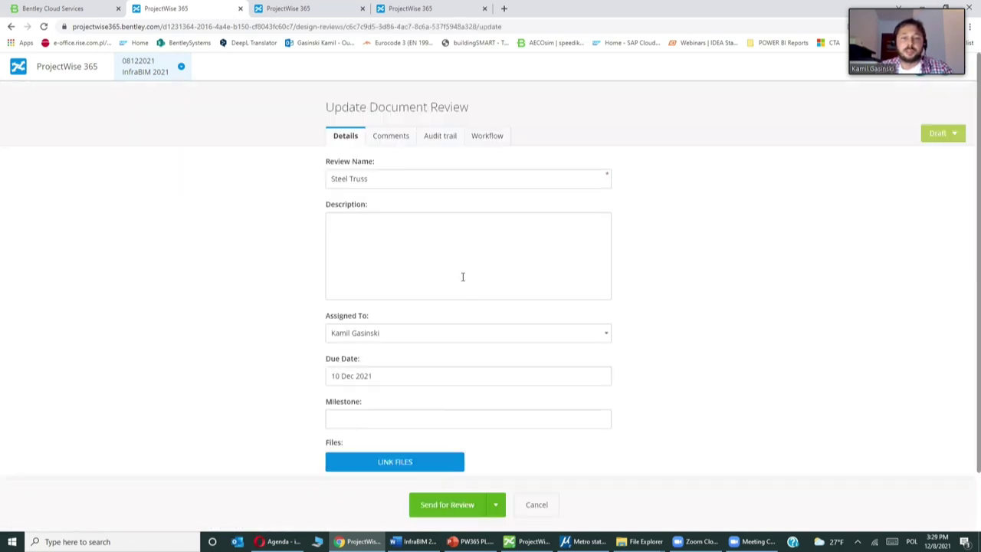
Open the review's linked GR - K137.pdf and examine the markups around the truss and the stamp in the title block.
scroll(429, 337, down, 2)
click(387, 463)
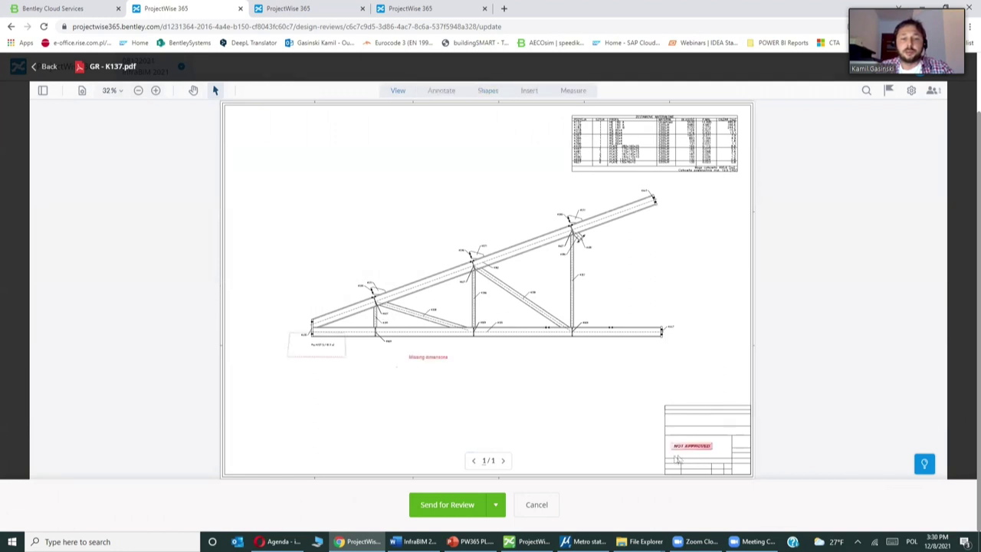
click(156, 91)
click(156, 90)
scroll(197, 325, down, 2)
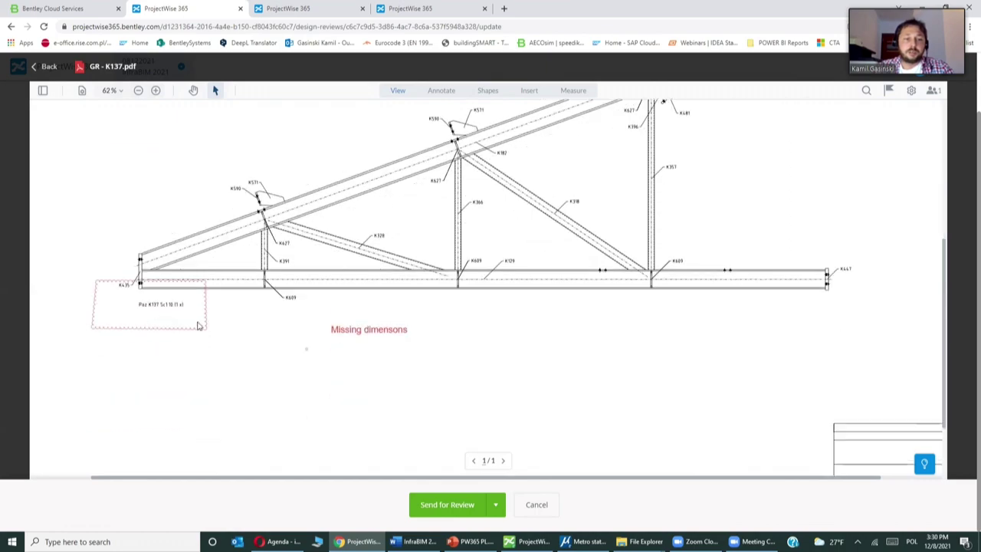
scroll(218, 349, up, 4)
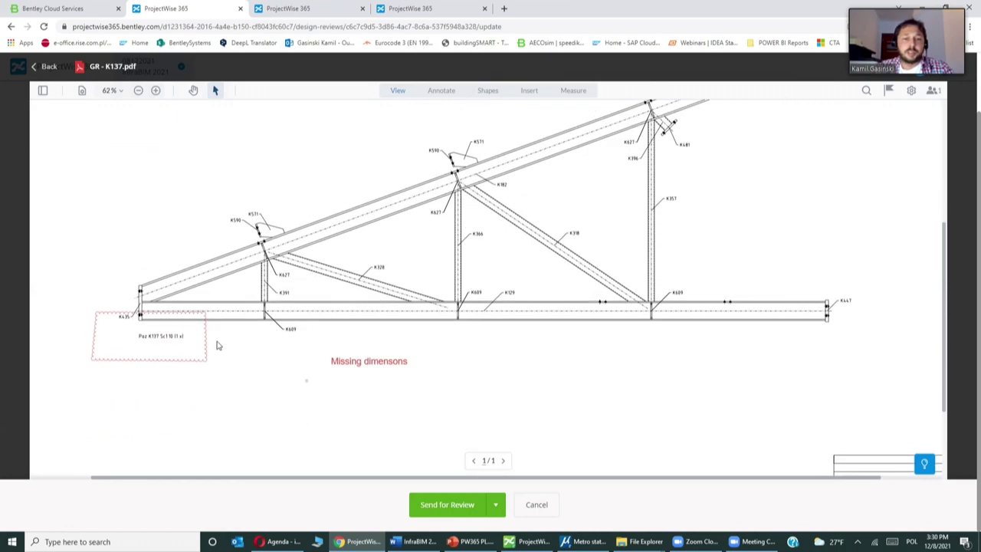
scroll(220, 360, down, 5)
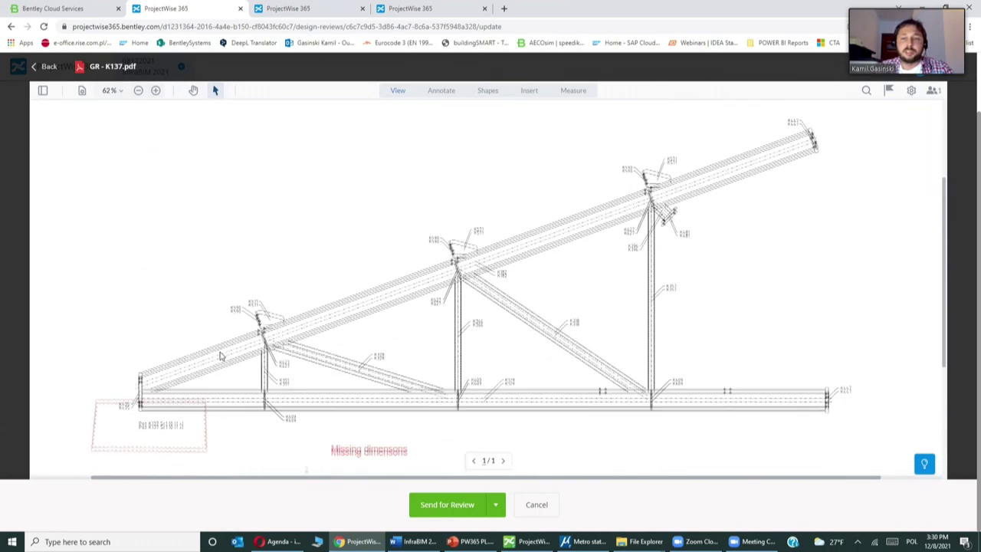
scroll(382, 369, right, 2)
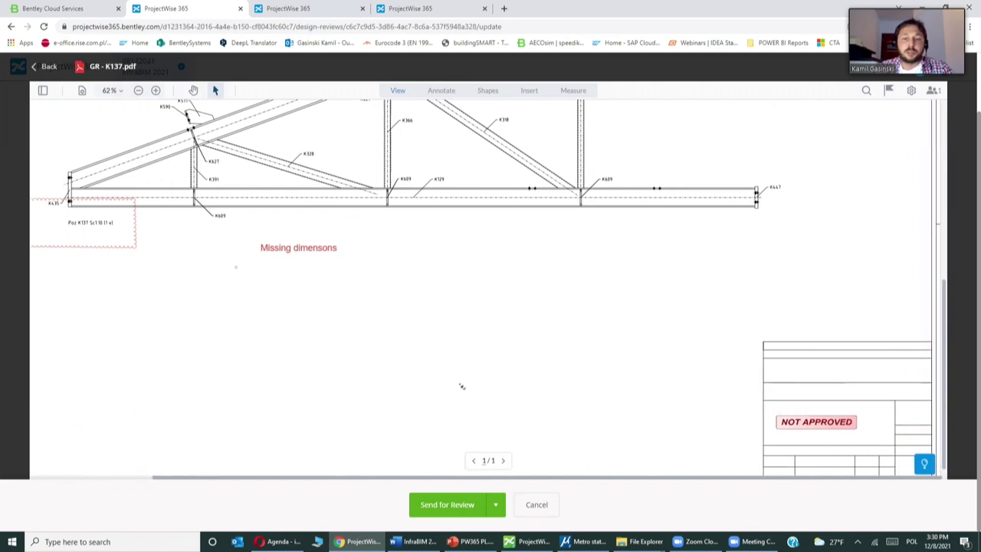
scroll(486, 376, up, 3)
scroll(462, 334, left, 2)
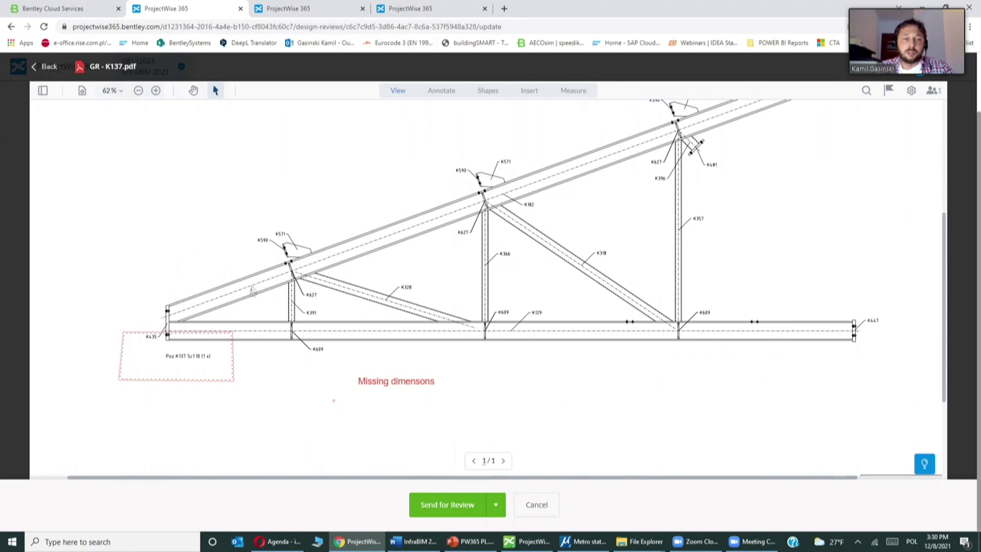
Return from the marked-up PDF and reopen the InfraBIM 2021 project's home page from the favorite projects.
click(218, 380)
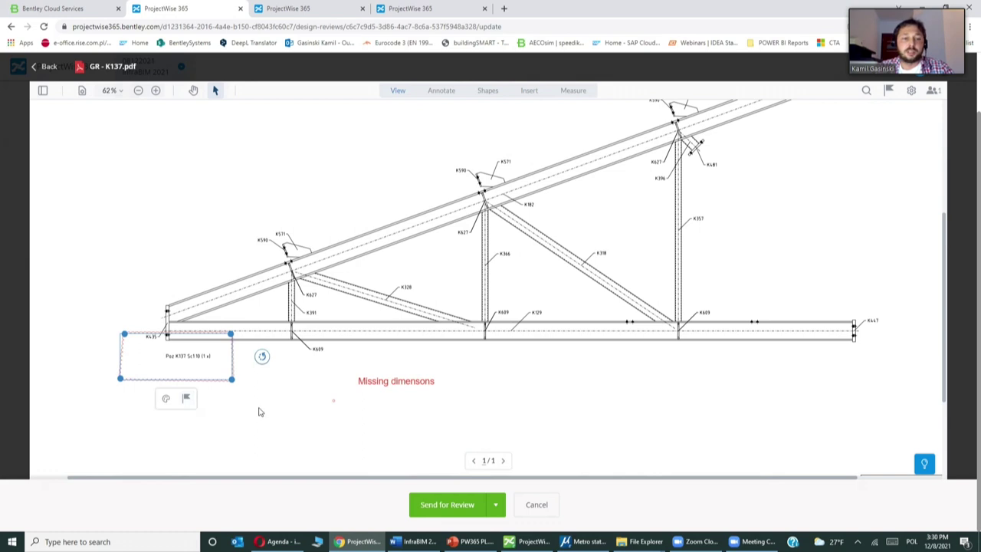
click(45, 67)
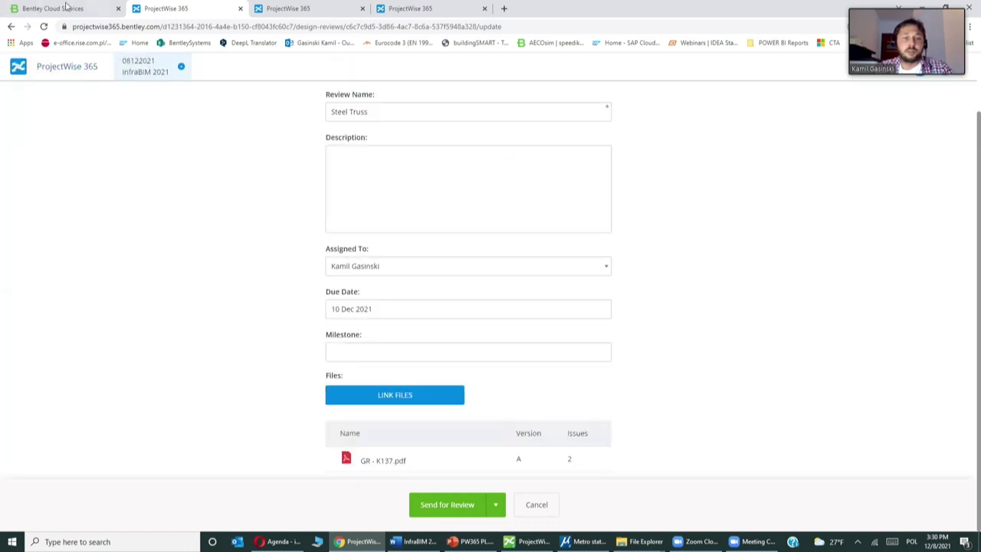
click(136, 71)
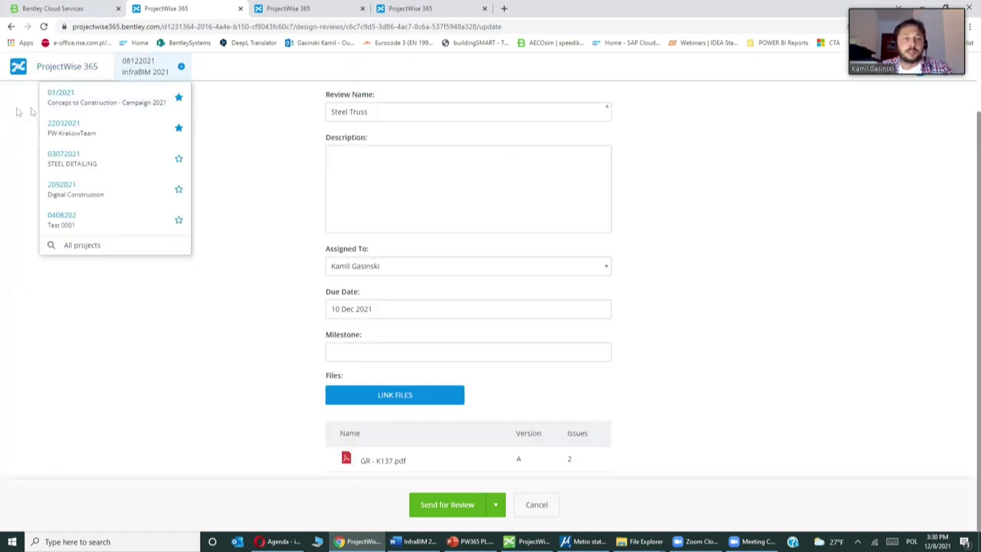
click(67, 65)
click(89, 129)
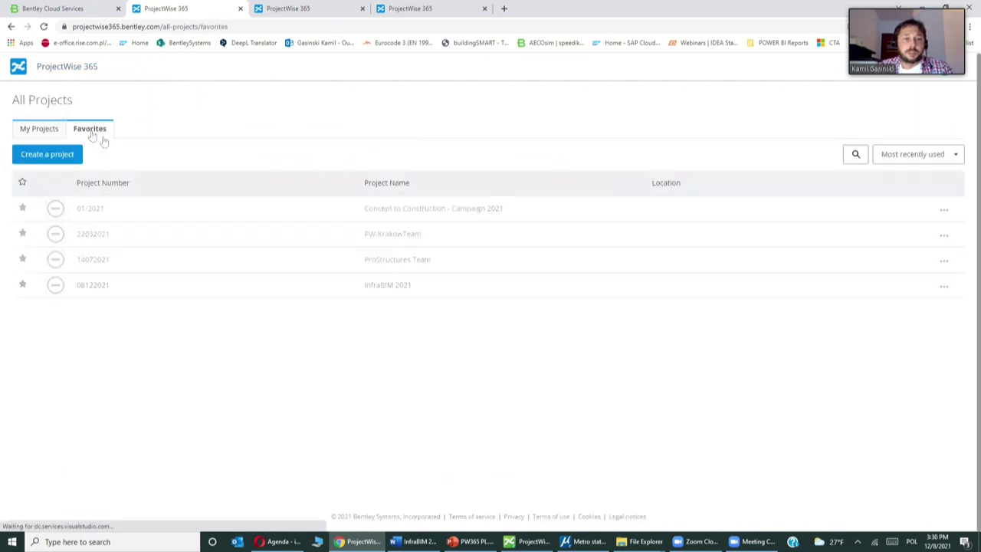
click(107, 285)
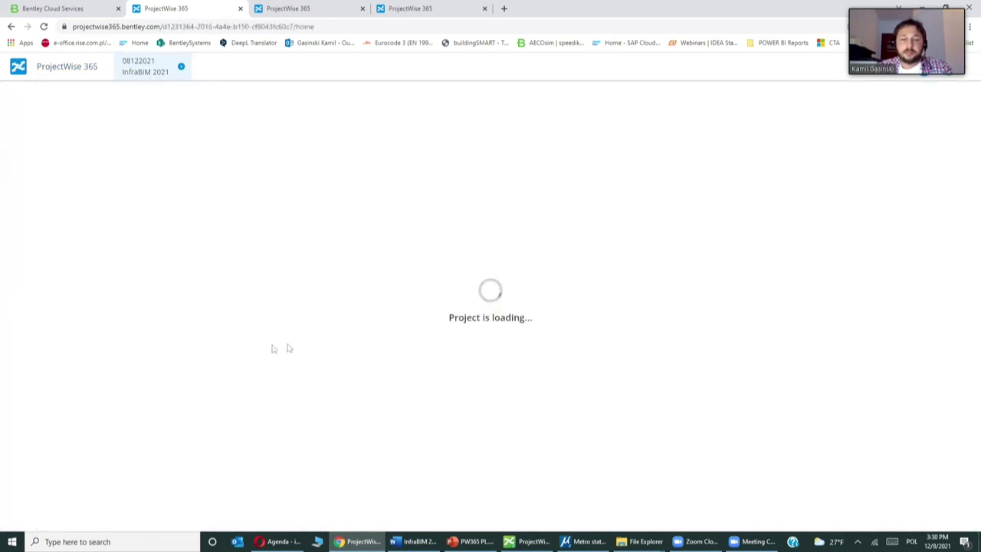
scroll(28, 286, down, 1)
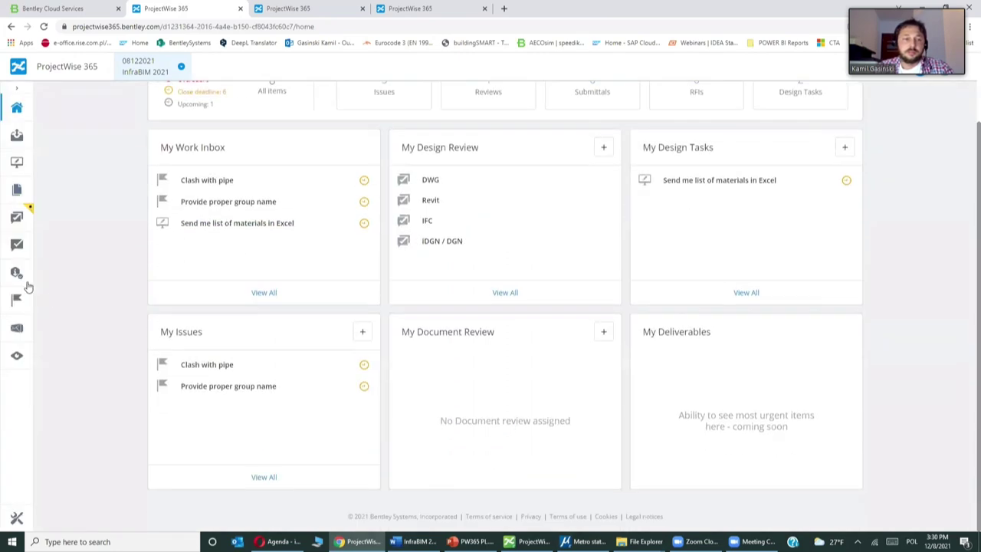
View the project's iModel design reviews and its document reviews, and open Deliverables Management.
click(17, 218)
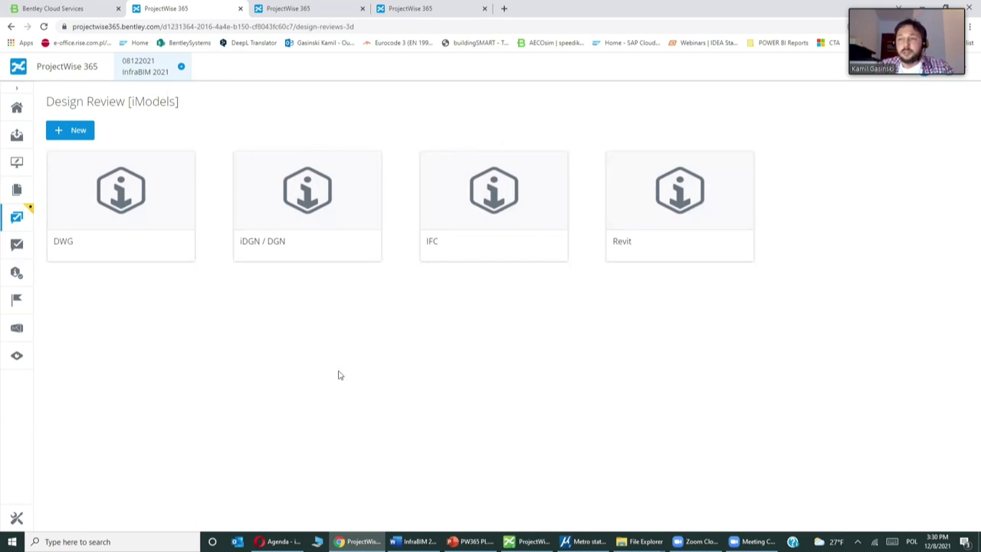
click(16, 244)
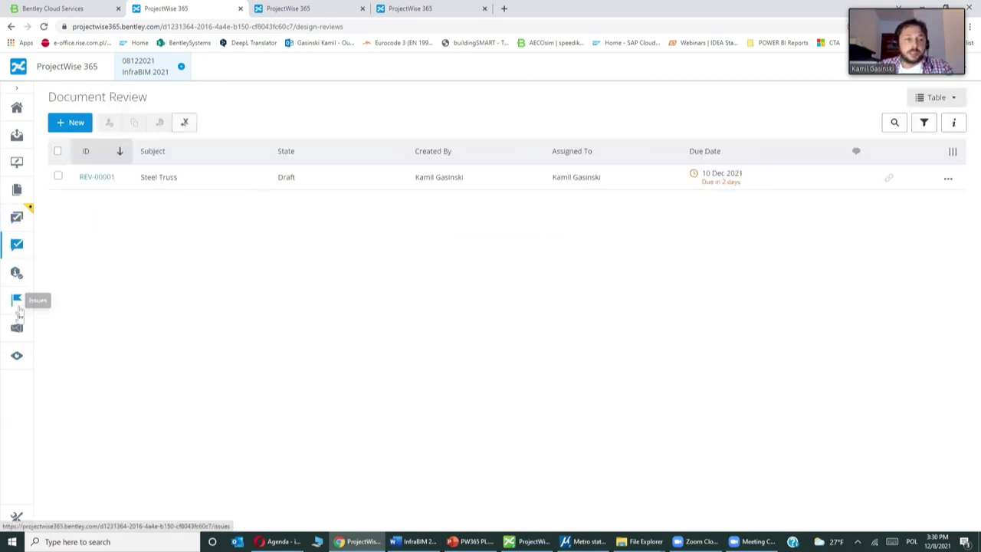
click(17, 328)
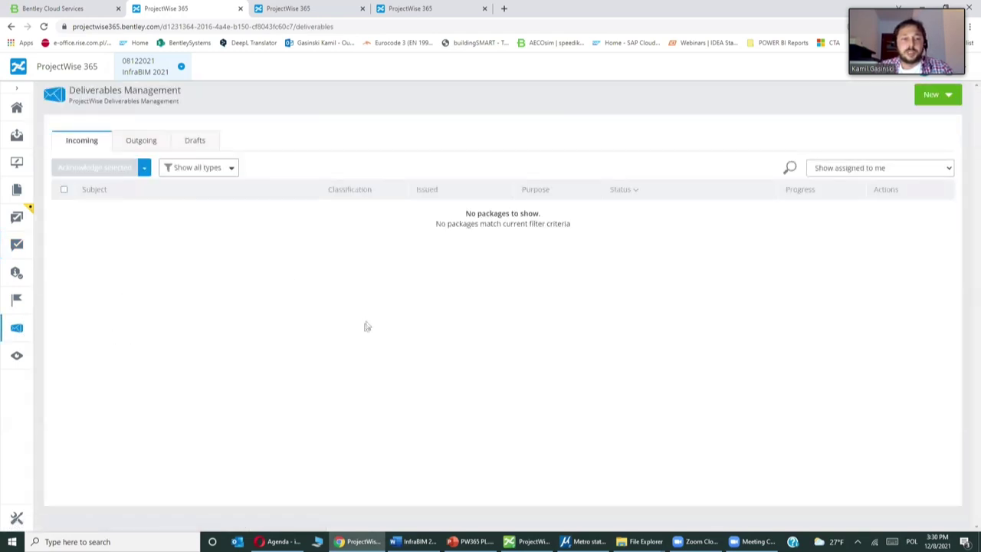
Create a new RFI draft with the subject Latest Architectural.
click(932, 96)
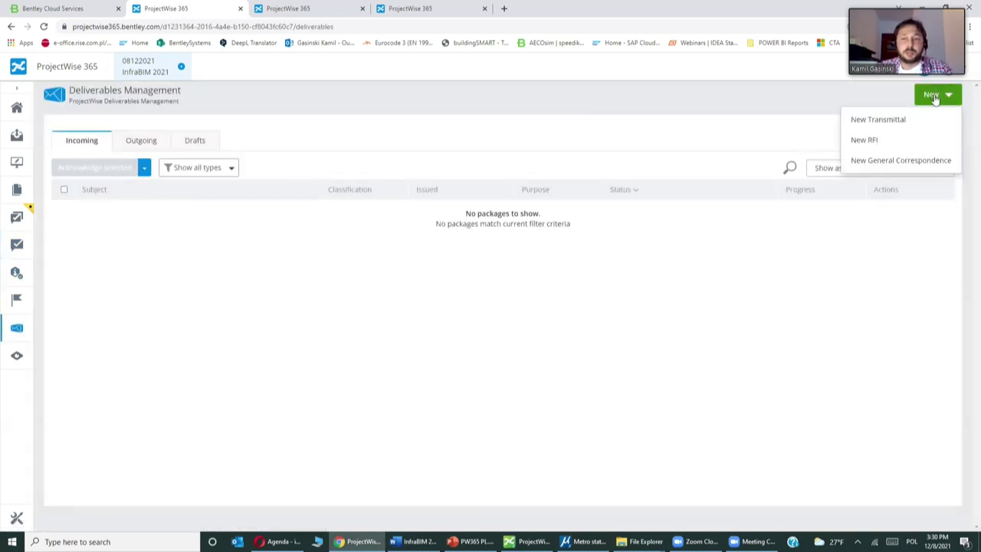
click(881, 144)
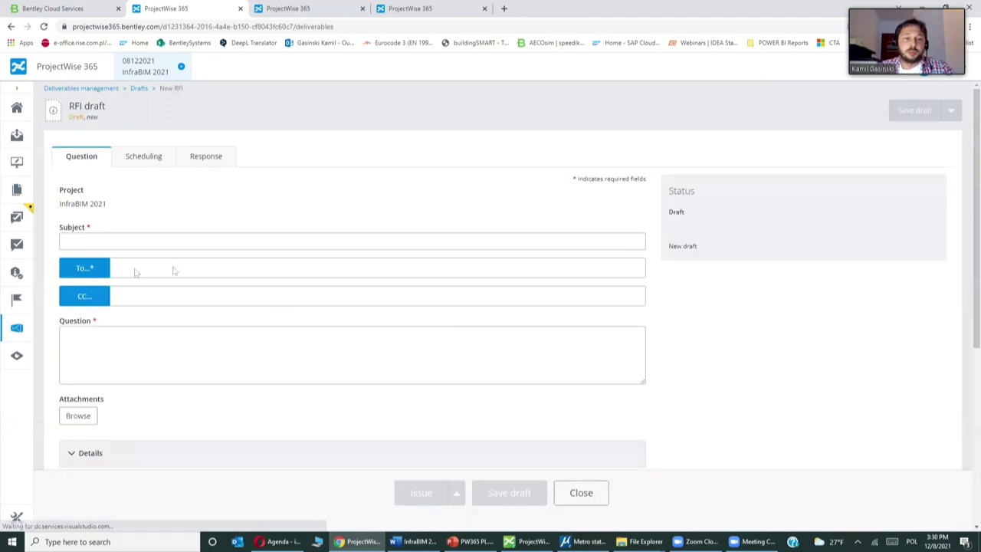
click(115, 244)
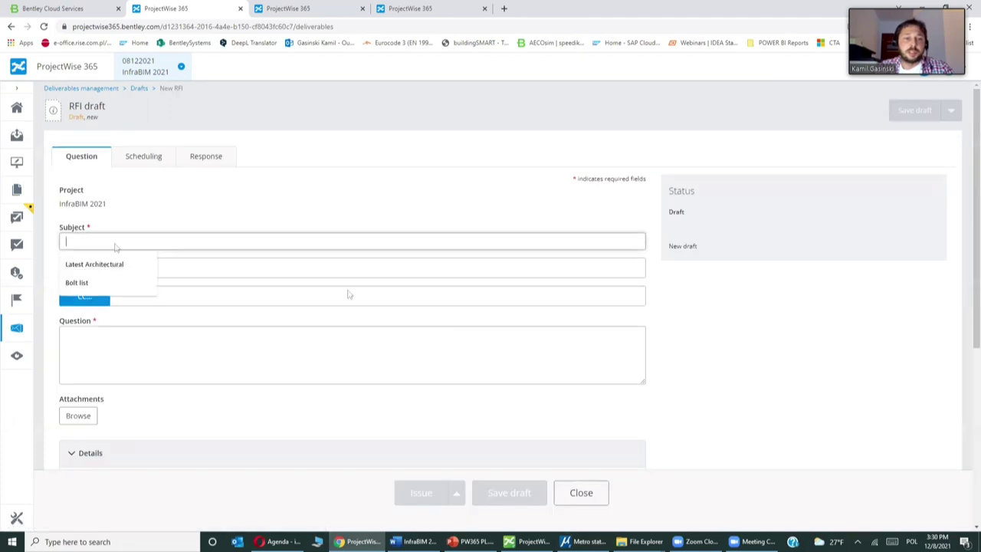
click(202, 280)
click(89, 240)
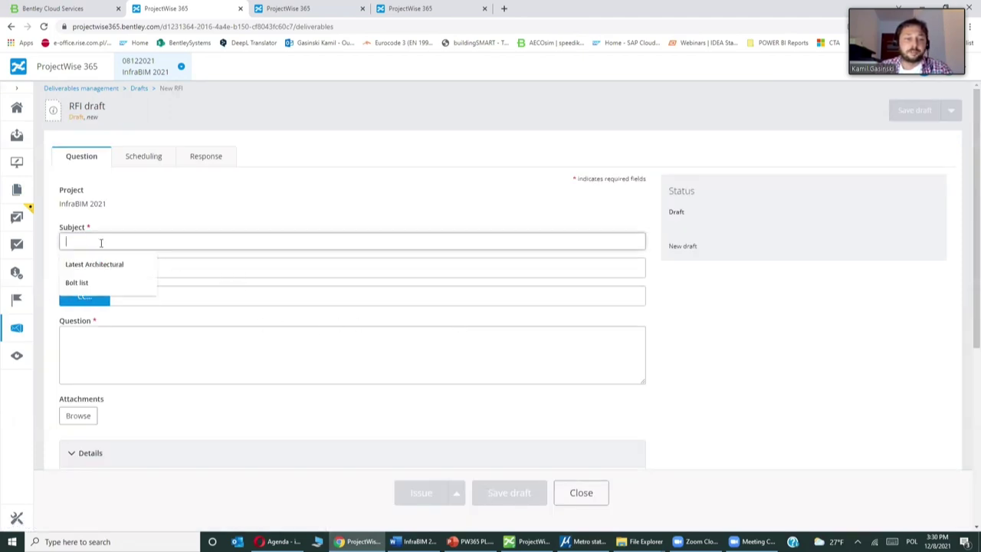
click(105, 265)
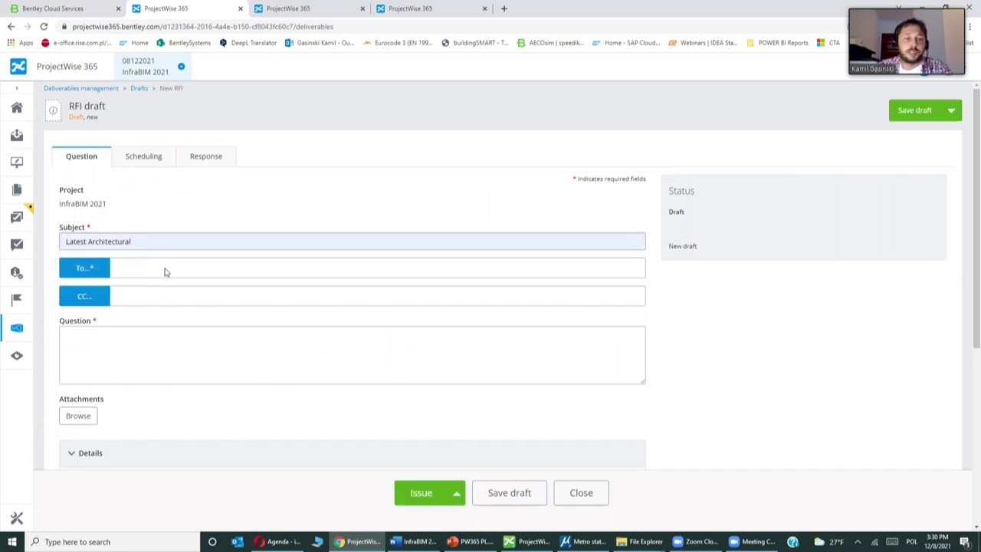
Add the Team Member from the project's contact list as the RFI's recipient.
click(86, 268)
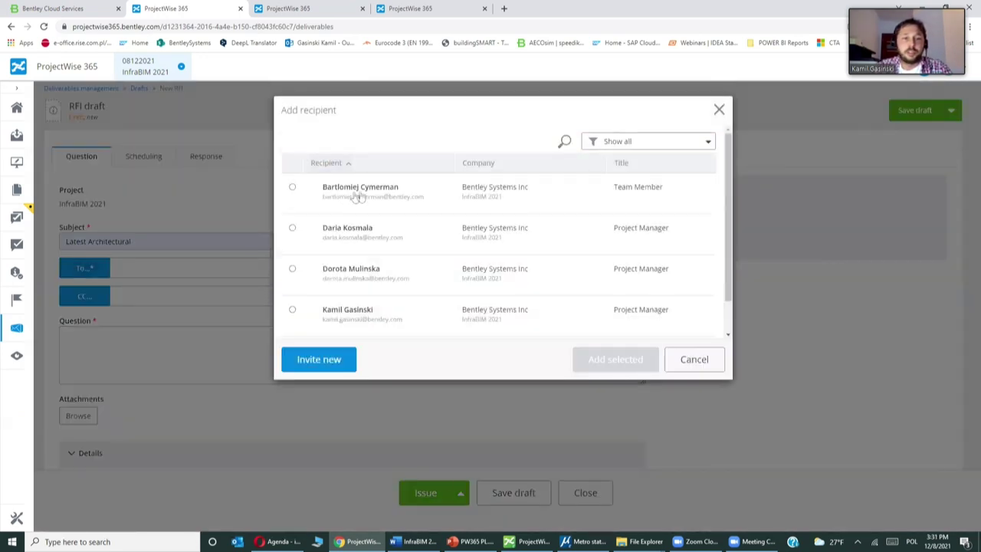
click(292, 187)
click(615, 359)
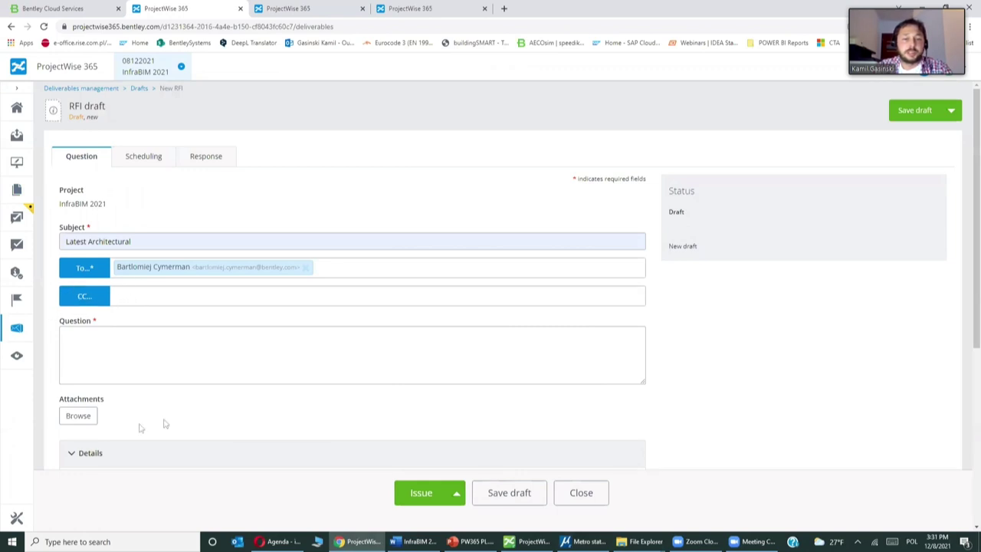
Open and dismiss the RFI's attachment file selection, and try to issue the RFI without a question.
click(79, 416)
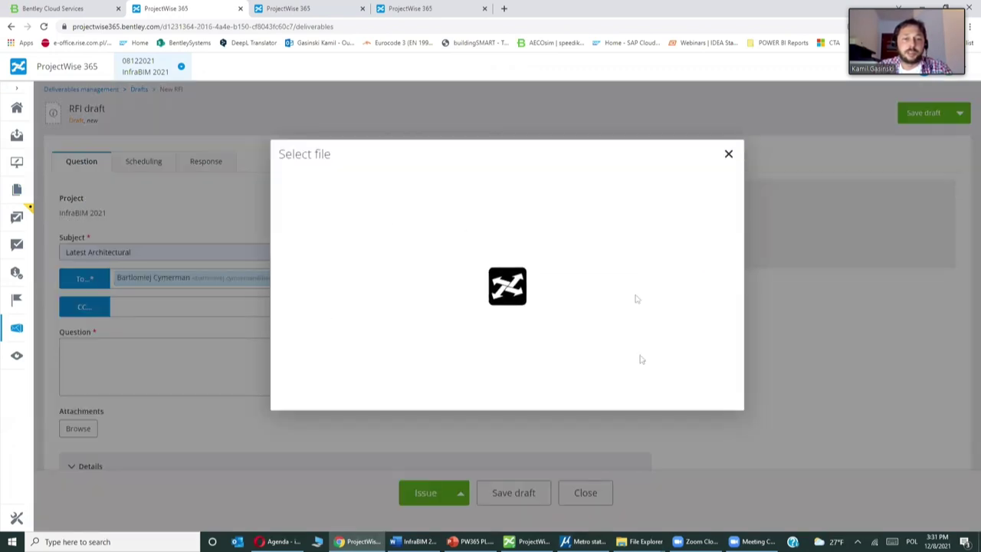
click(728, 155)
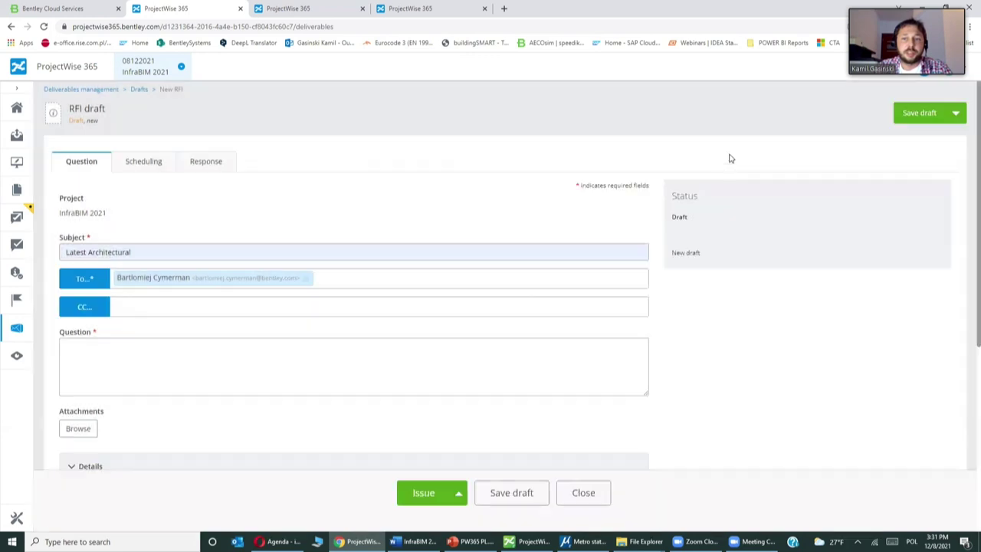
click(422, 498)
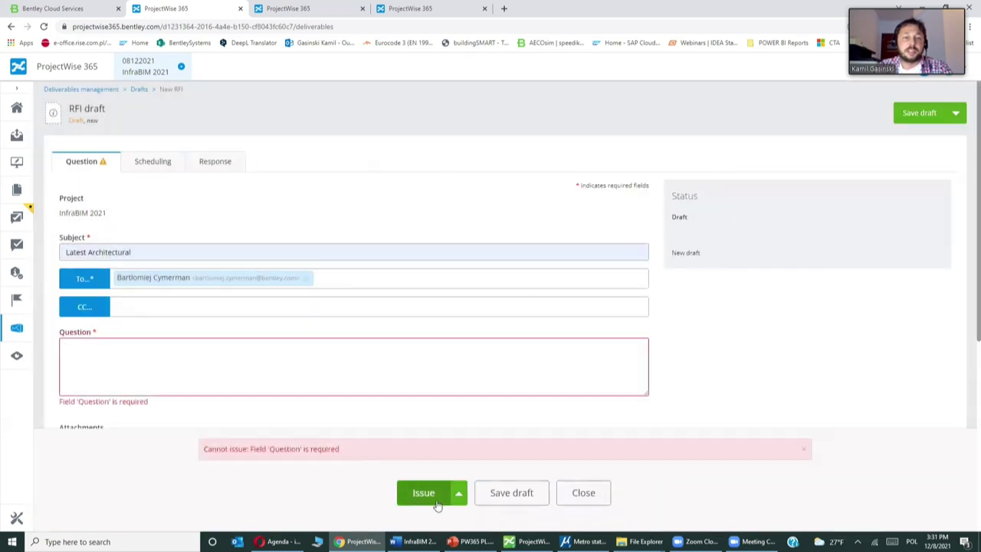
Examine the acknowledgement and response due date settings in the RFI's scheduling.
click(147, 162)
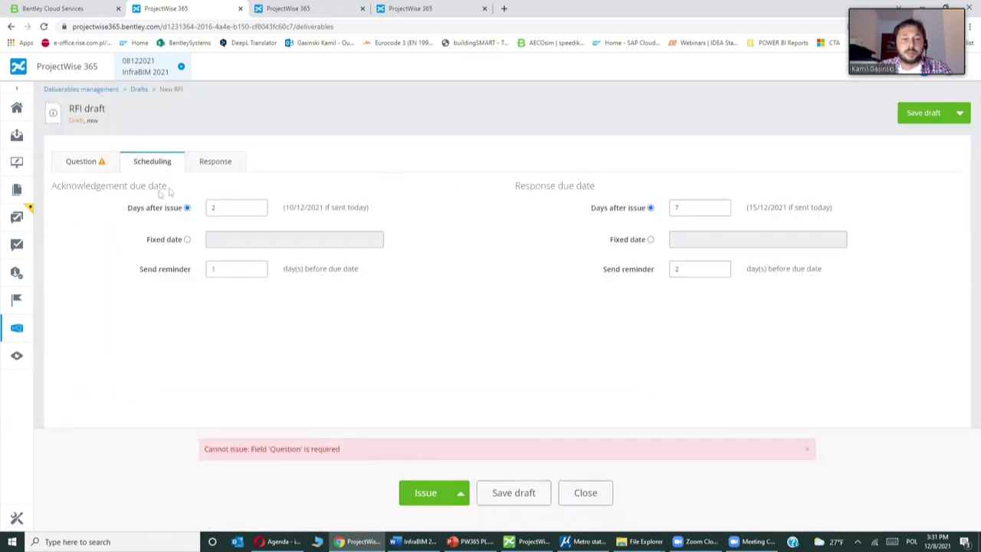
drag(52, 186, 159, 185)
click(339, 318)
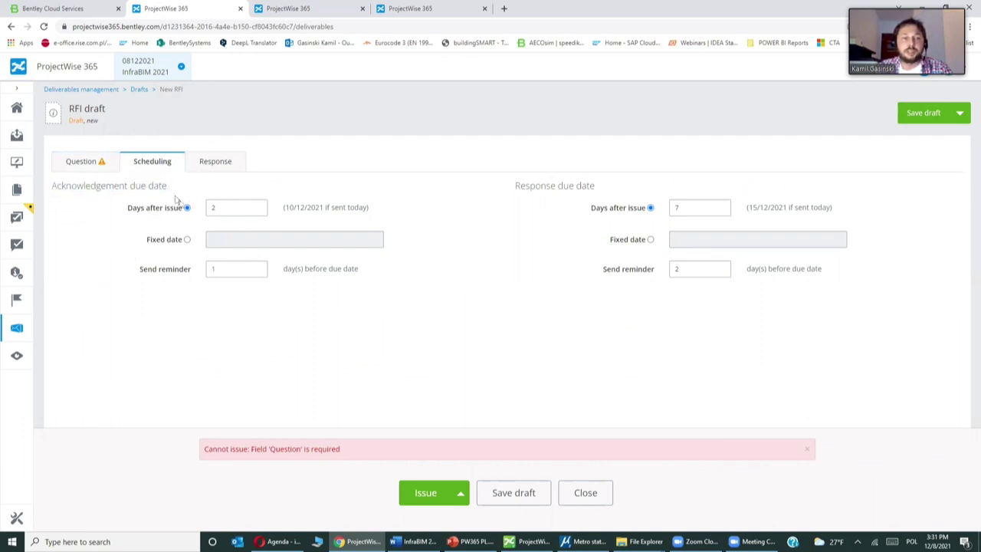
drag(517, 185, 593, 189)
click(564, 302)
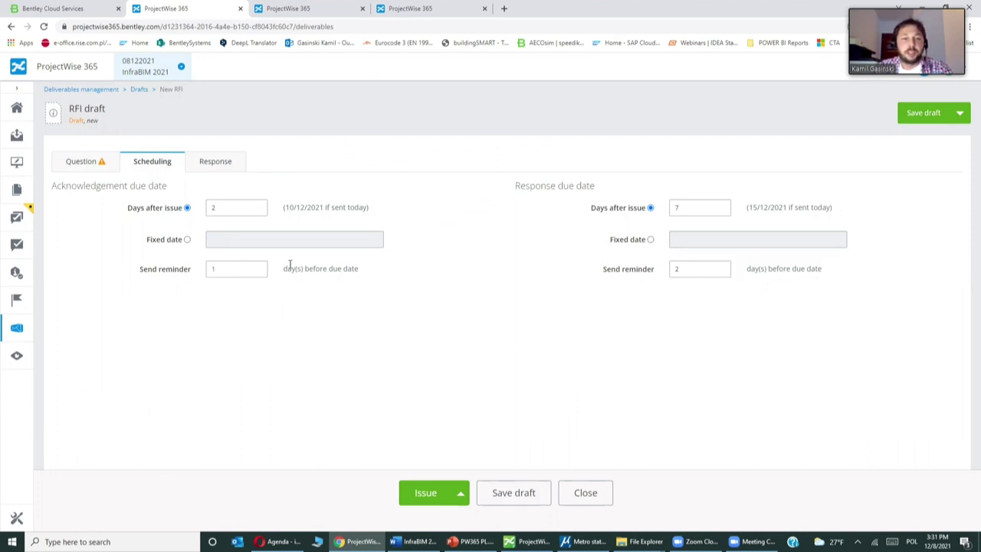
Open the IFC iModel from the project's design reviews and switch to the already loaded Revit model.
click(16, 218)
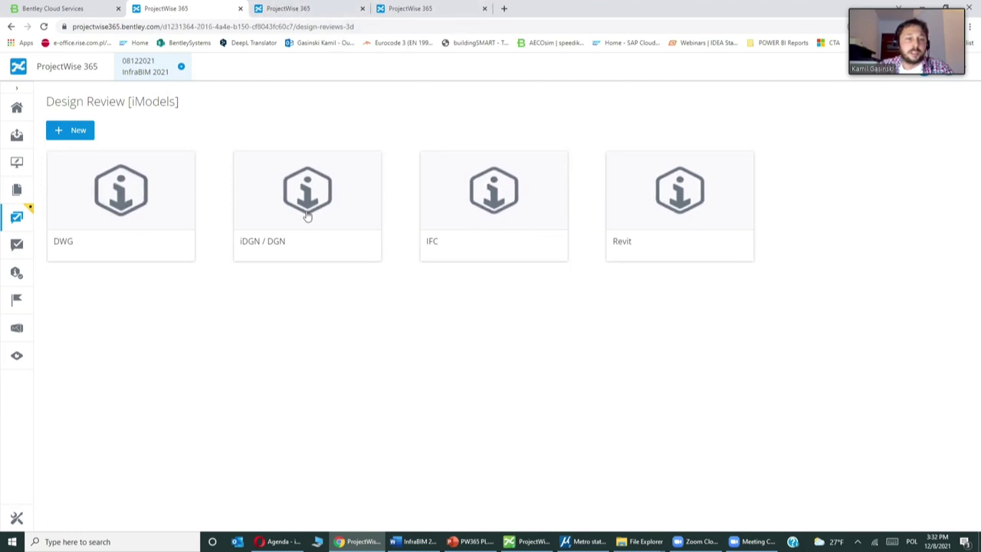
click(481, 186)
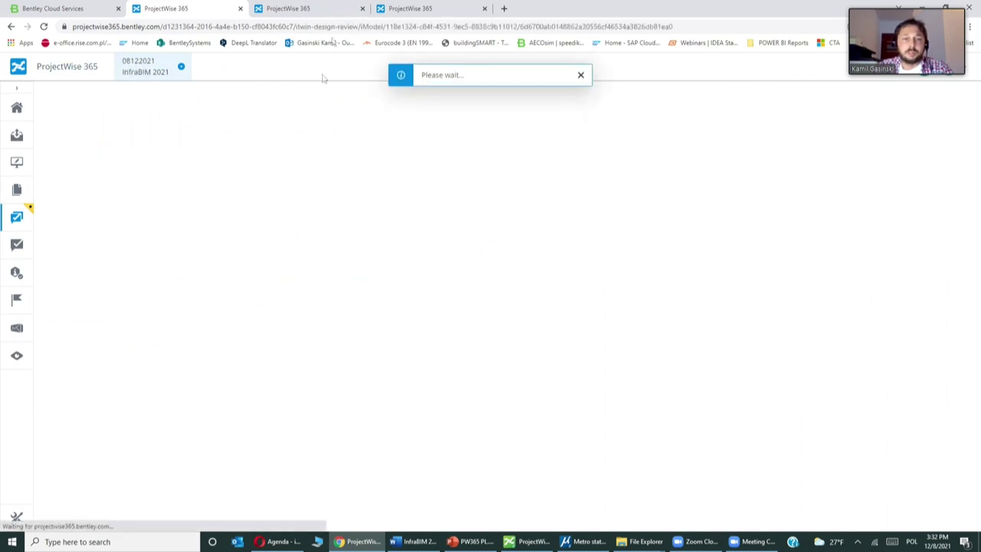
click(322, 8)
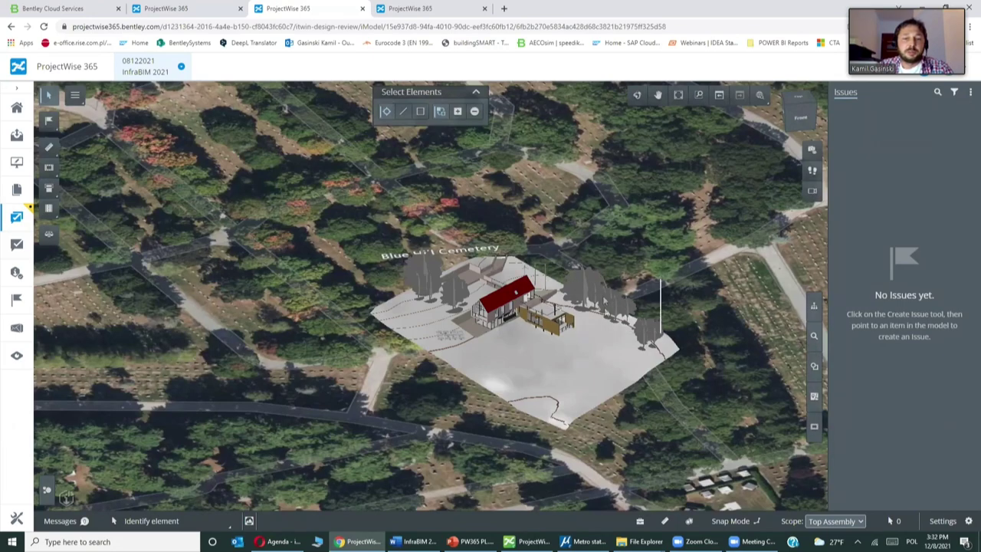
Examine the Revit house model and its surrounding terrain from several angles and distances.
scroll(616, 331, up, 4)
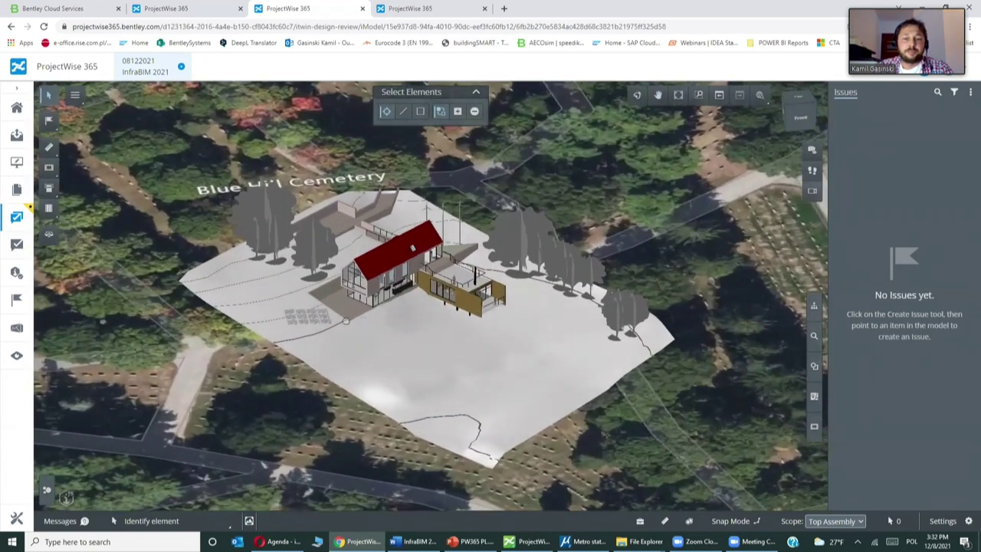
drag(345, 320, 520, 282)
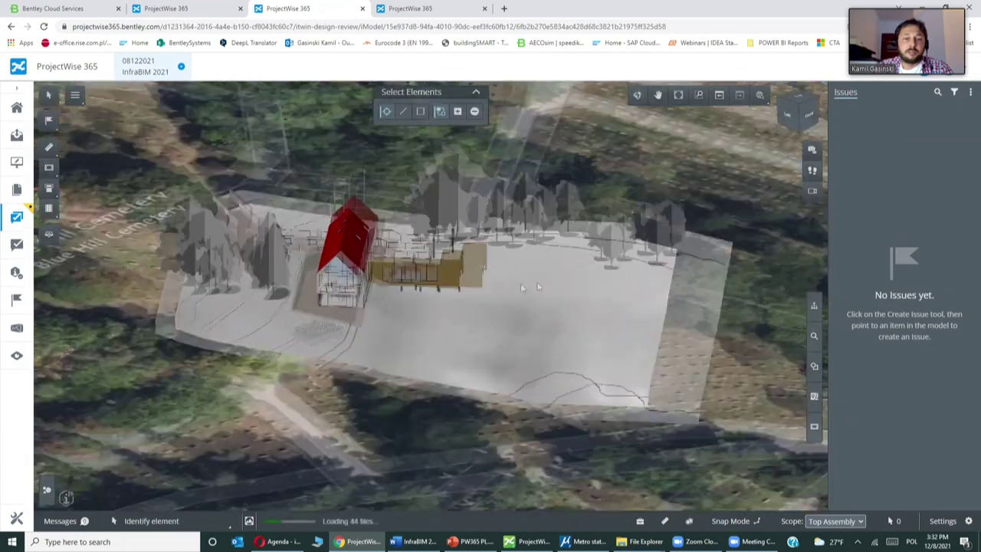
scroll(472, 298, up, 3)
drag(410, 299, 237, 243)
scroll(237, 244, down, 5)
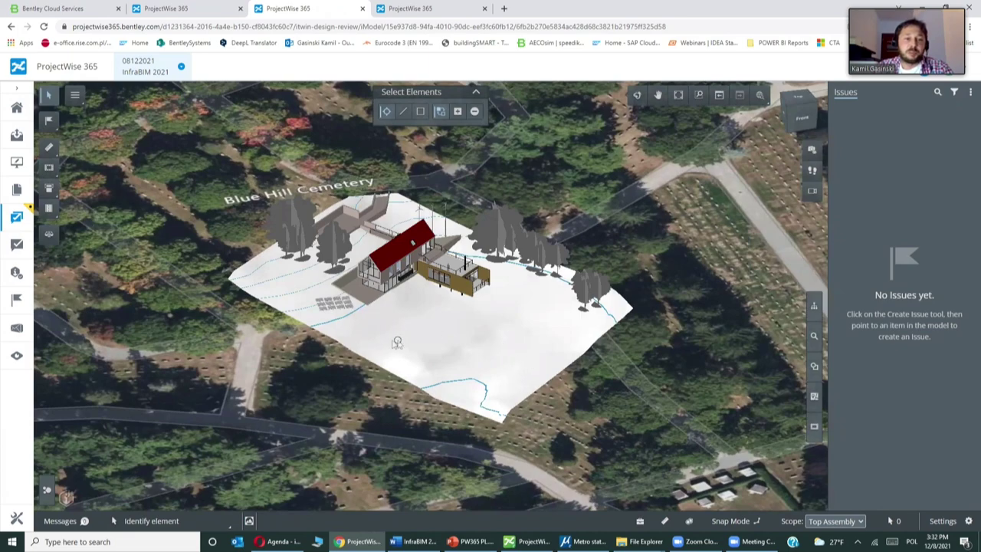
drag(307, 361, 382, 340)
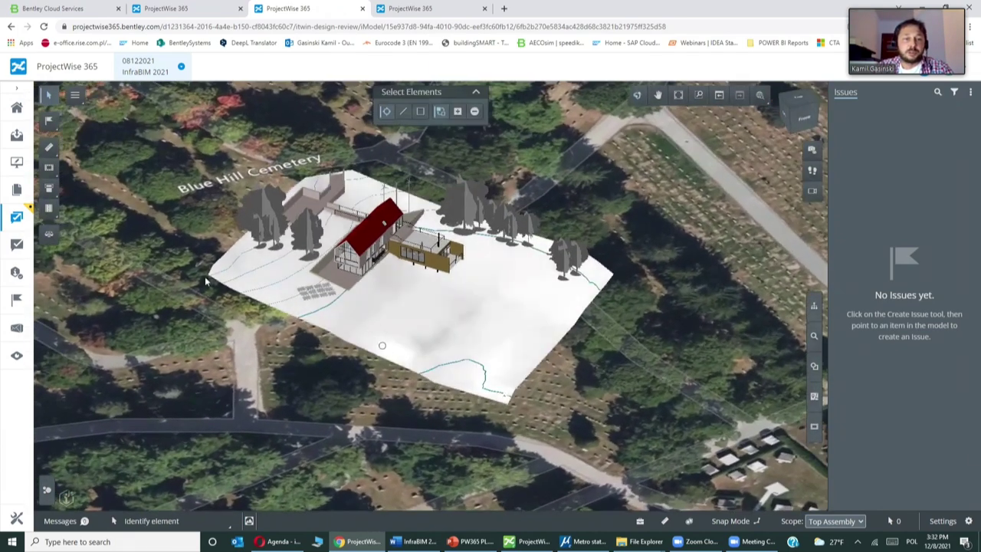
Show the measurement tools and the model tree, and select the red roof while inspecting the house close up.
click(50, 149)
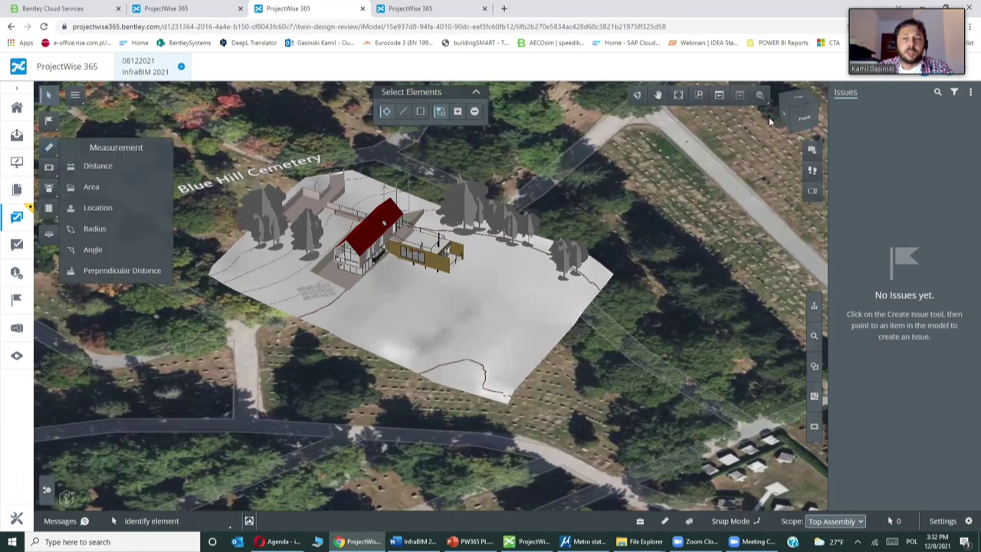
click(814, 306)
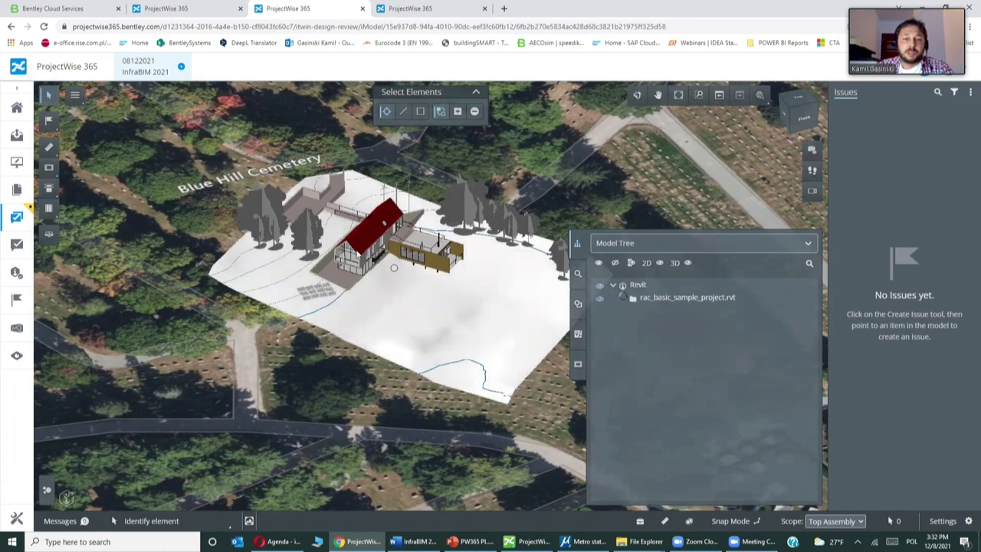
click(354, 245)
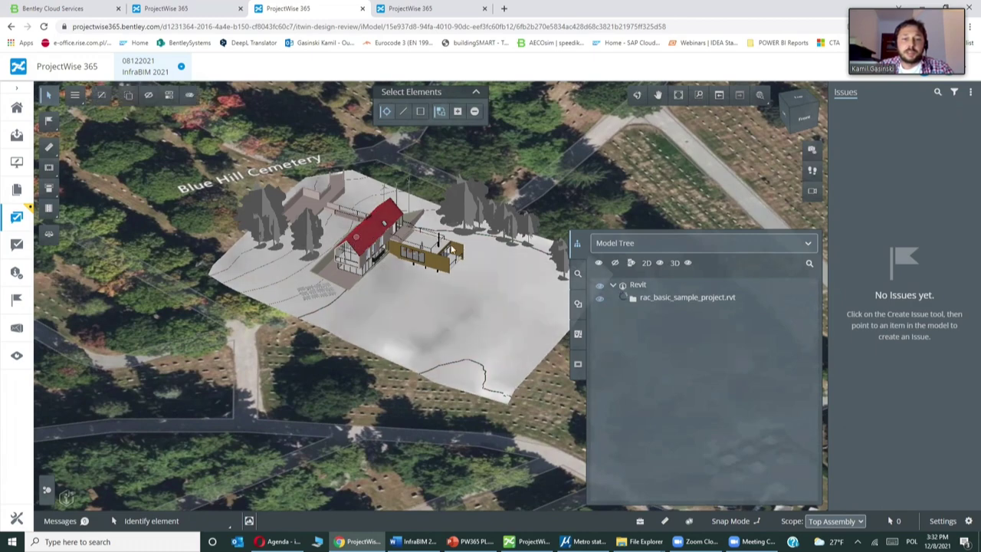
scroll(452, 249, up, 5)
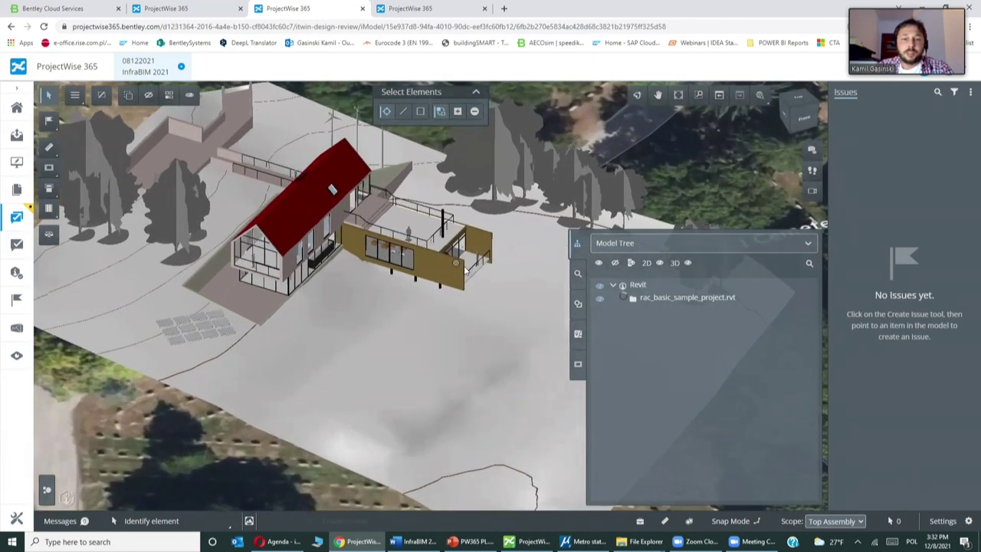
scroll(465, 272, up, 2)
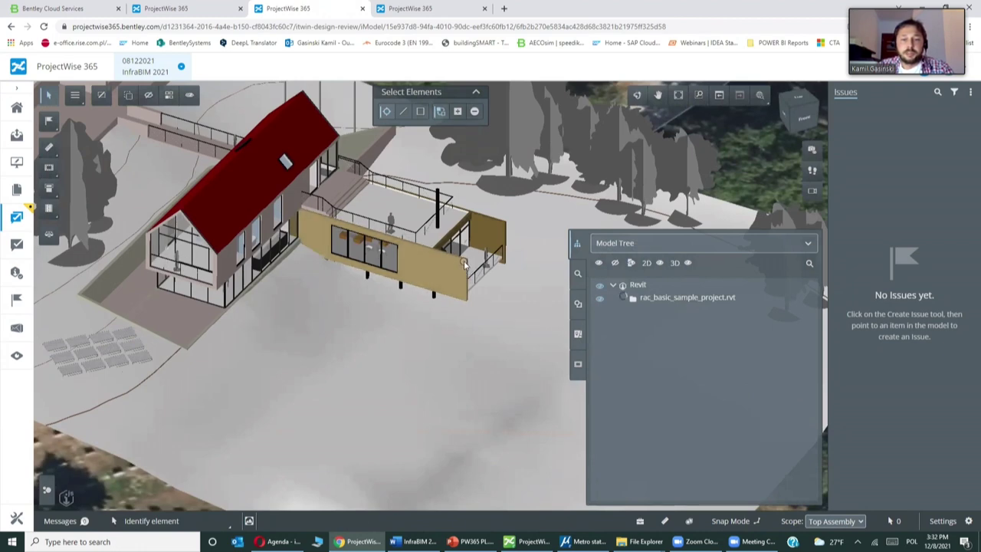
scroll(452, 275, down, 5)
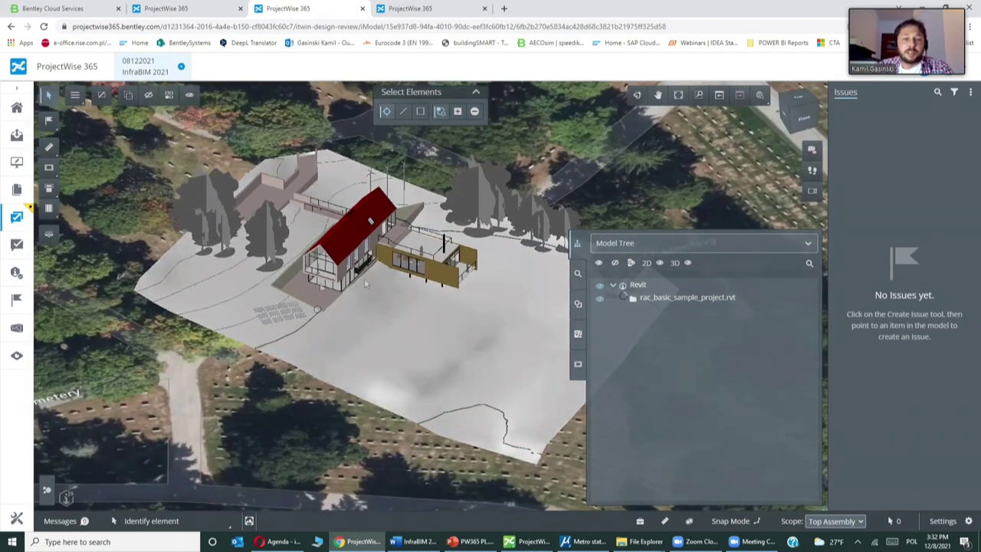
View the Revit house in its wider surroundings and show the tools for toggling and creating issues.
scroll(395, 324, down, 5)
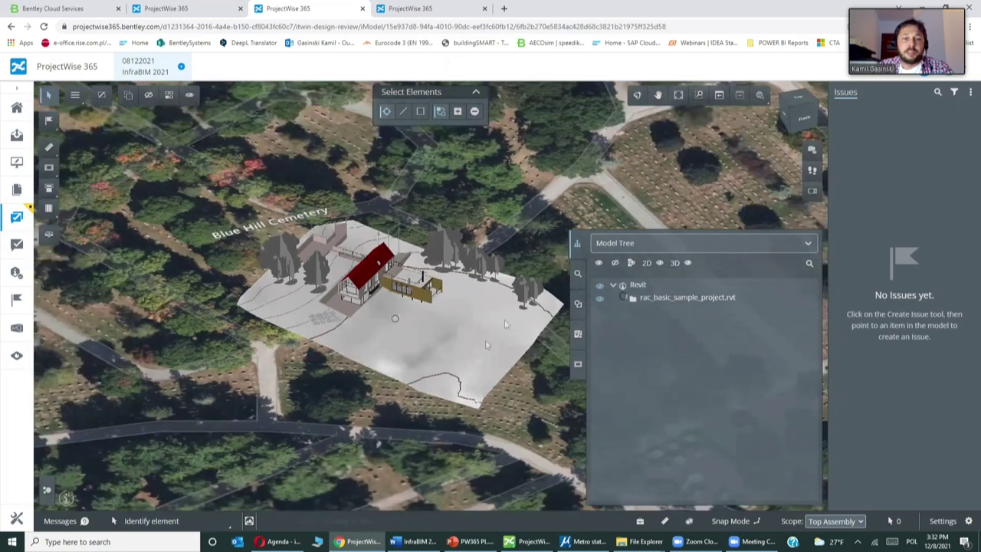
scroll(504, 324, down, 3)
scroll(399, 420, down, 2)
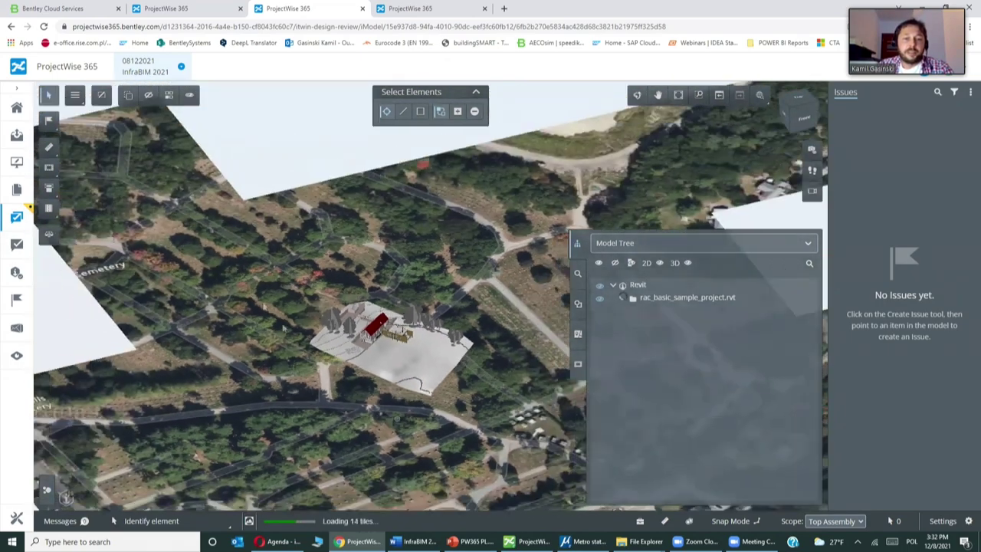
click(51, 121)
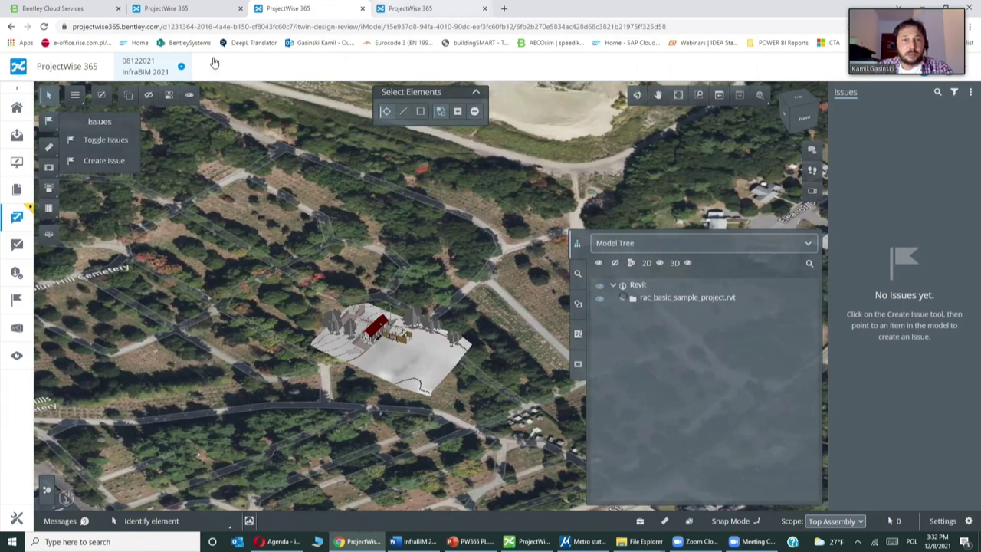
Switch to the already loaded industrial plant iModel and open its Clash with pipe issue, dismissing the rendering alert.
key(ctrl+Tab)
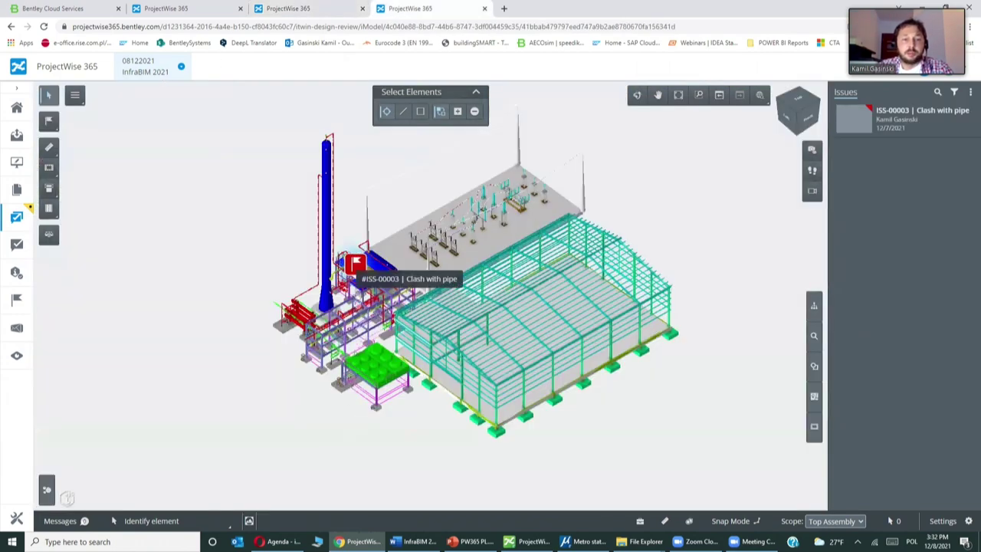
scroll(346, 304, up, 6)
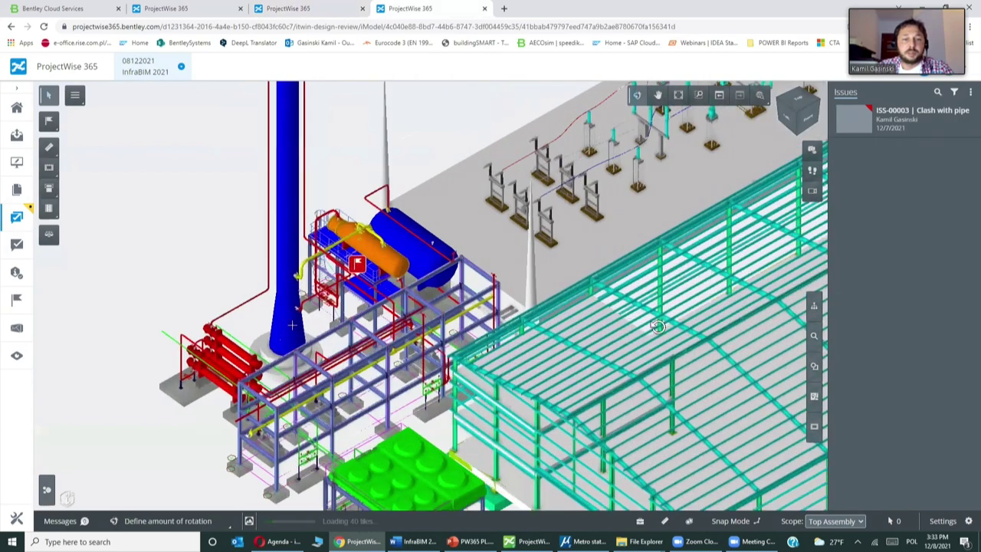
drag(292, 325, 328, 269)
click(328, 265)
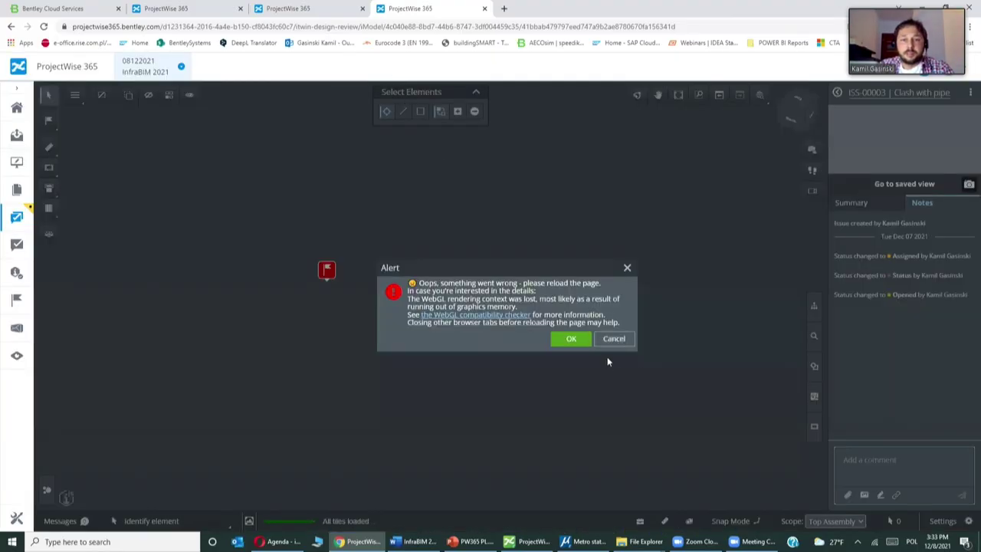
click(615, 340)
click(323, 273)
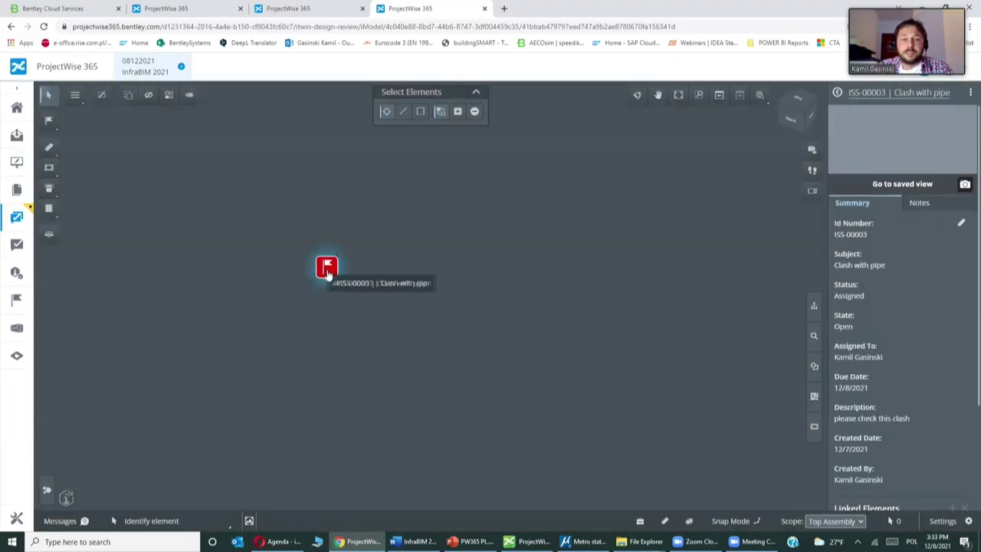